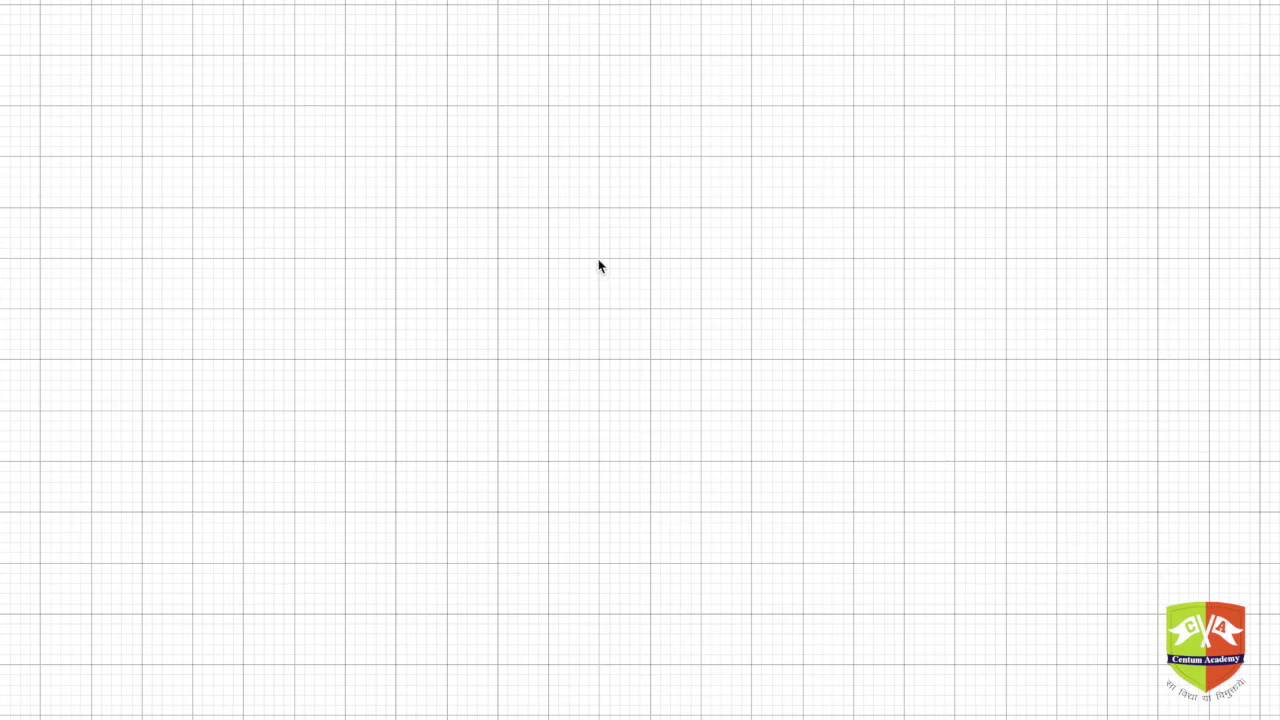
Step: Place point A on the grid
left_click(74, 31)
left_click(189, 91)
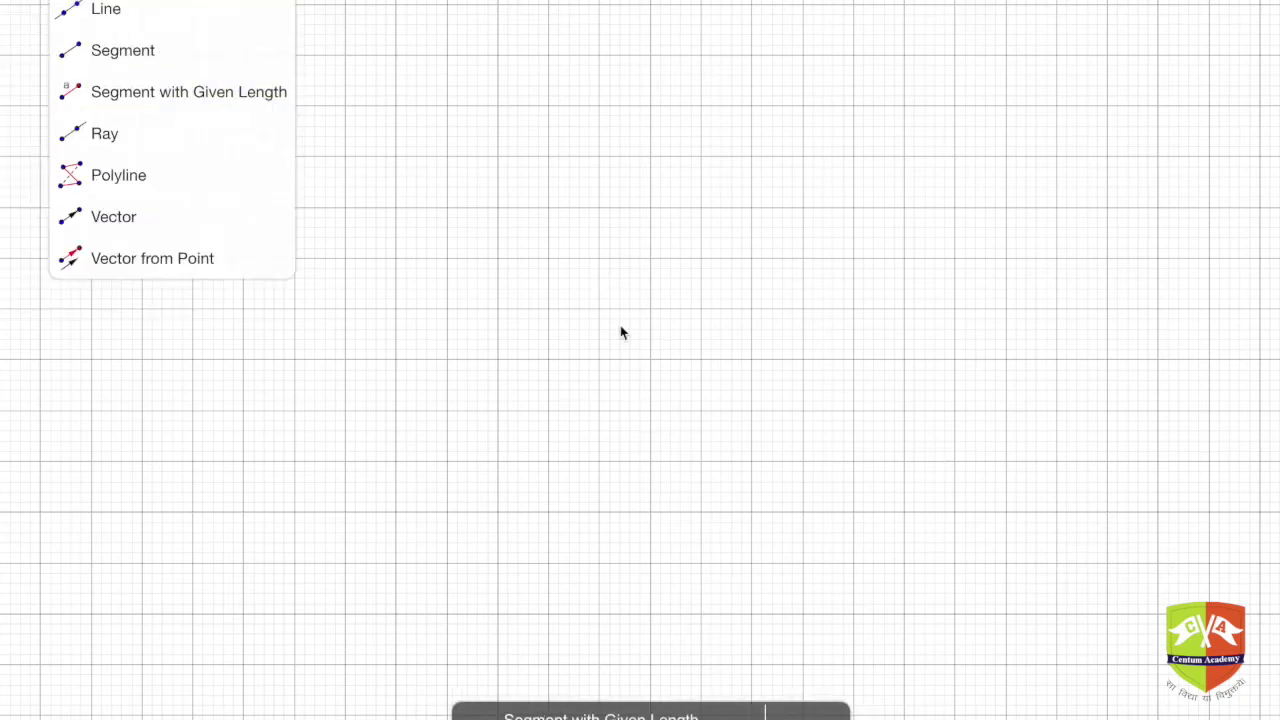
left_click(650, 258)
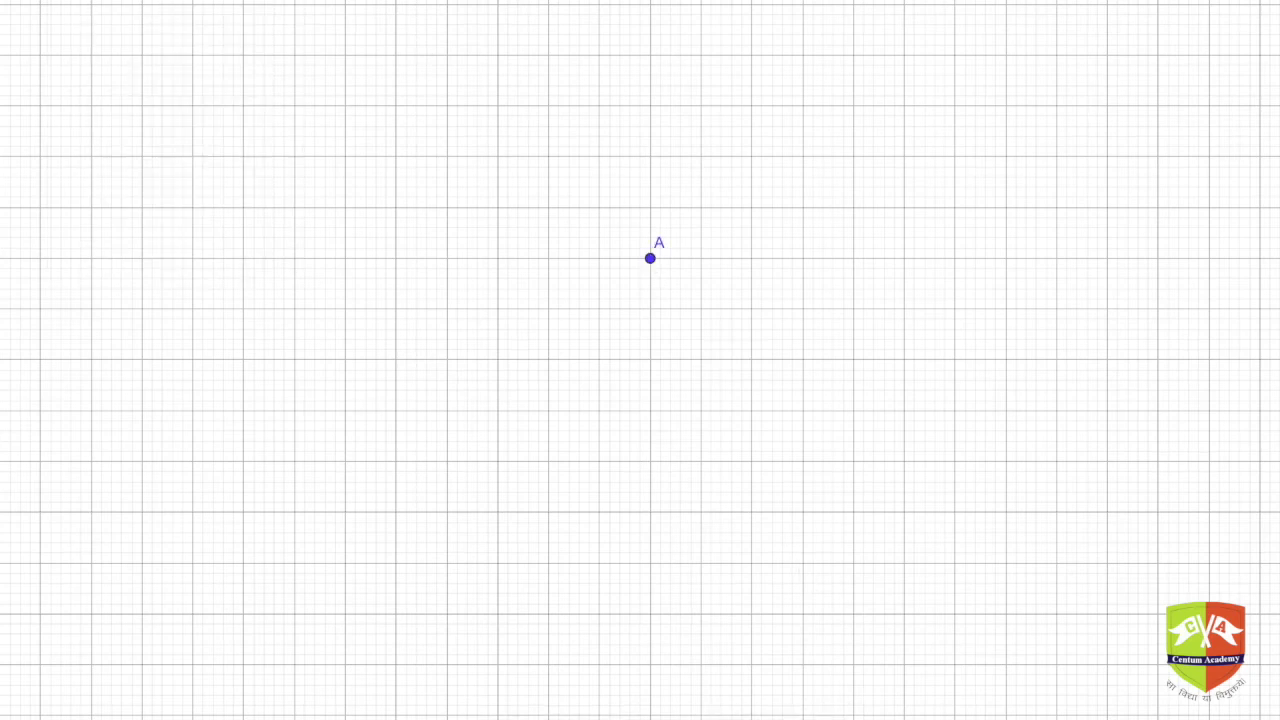
Step: Draw circle c centred at B, left of A, passing through A
left_click(205, 0)
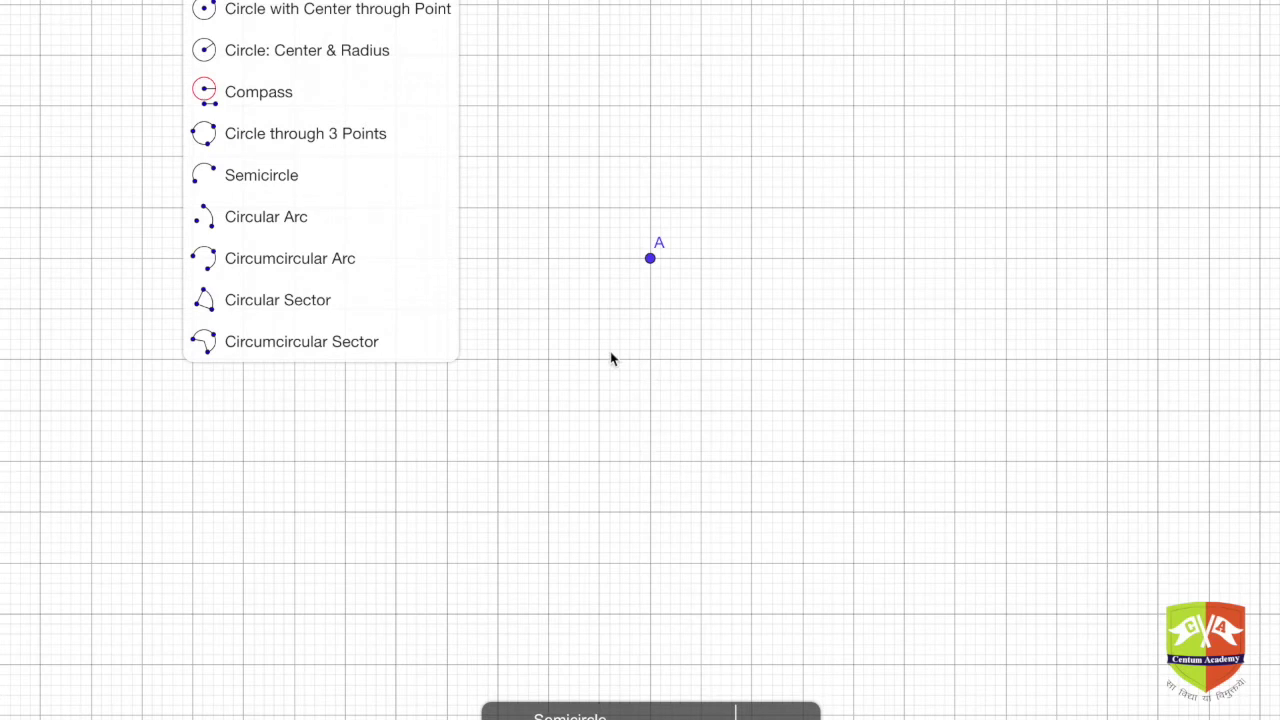
left_click(499, 262)
left_click(498, 258)
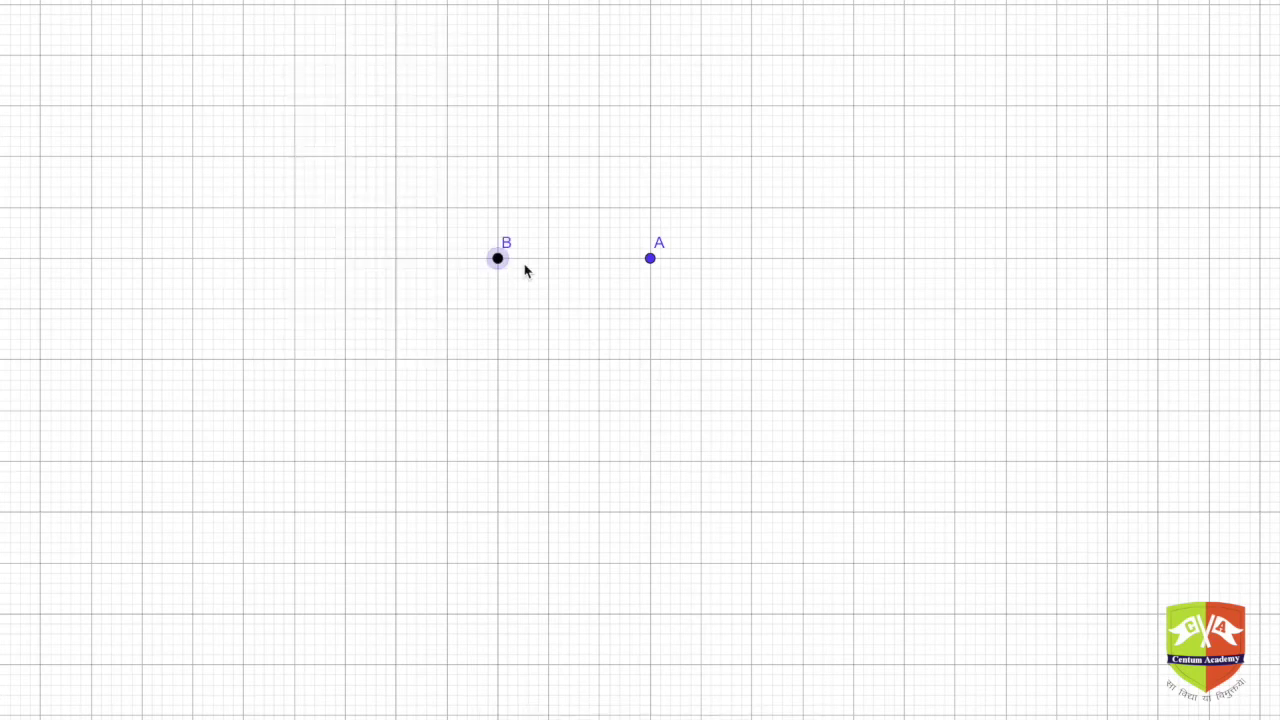
left_click(652, 260)
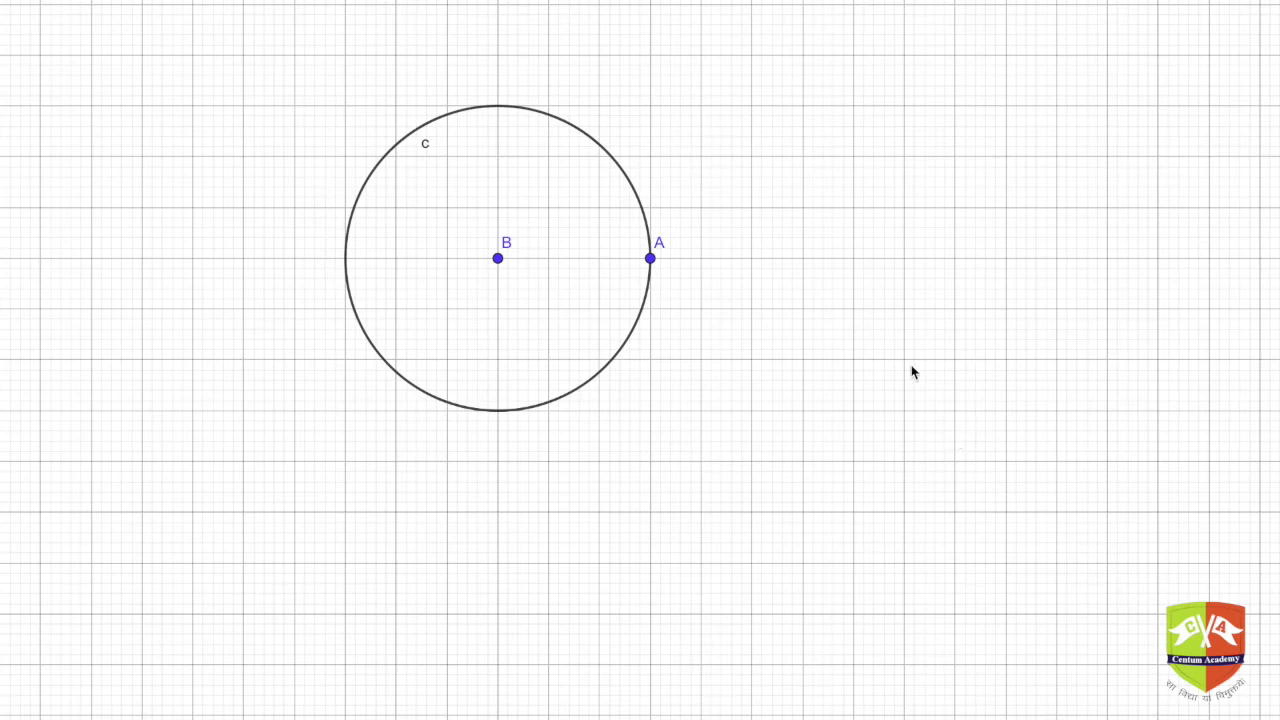
Step: Add circles through A centred at C (right), D (above) and E, then place centre F below-left of B
left_click(853, 259)
left_click(651, 259)
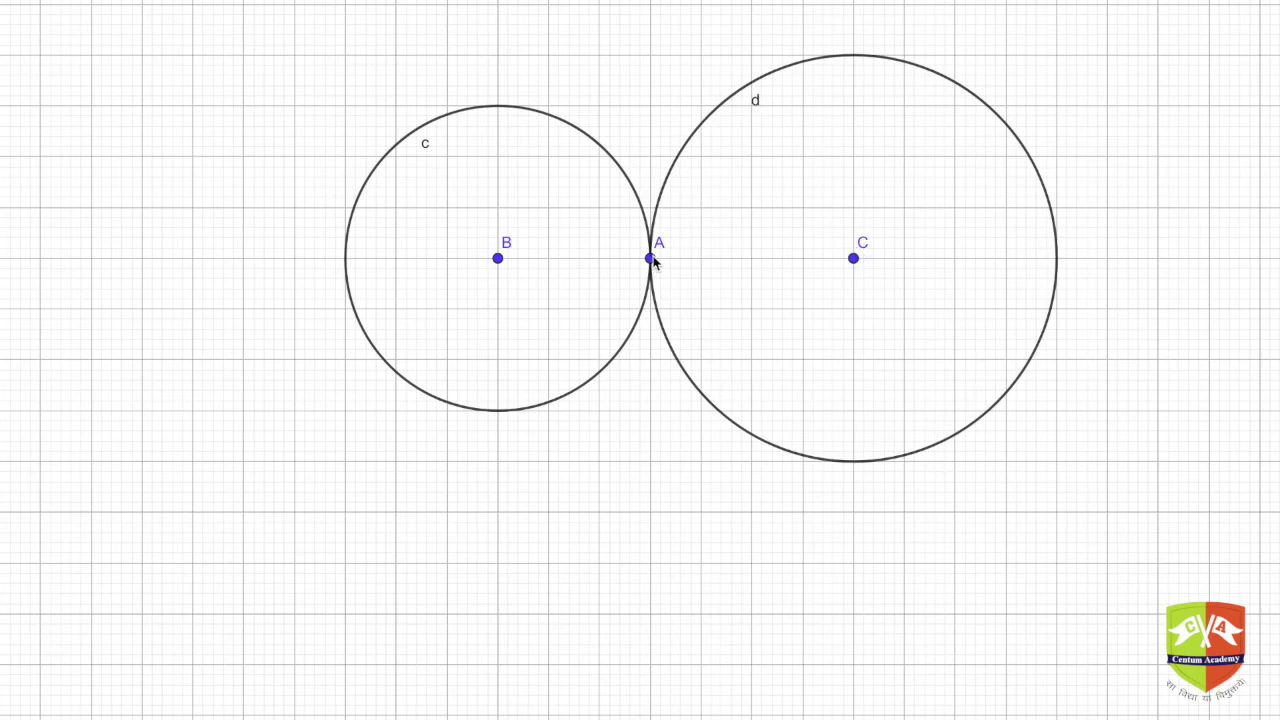
left_click(650, 55)
left_click(651, 259)
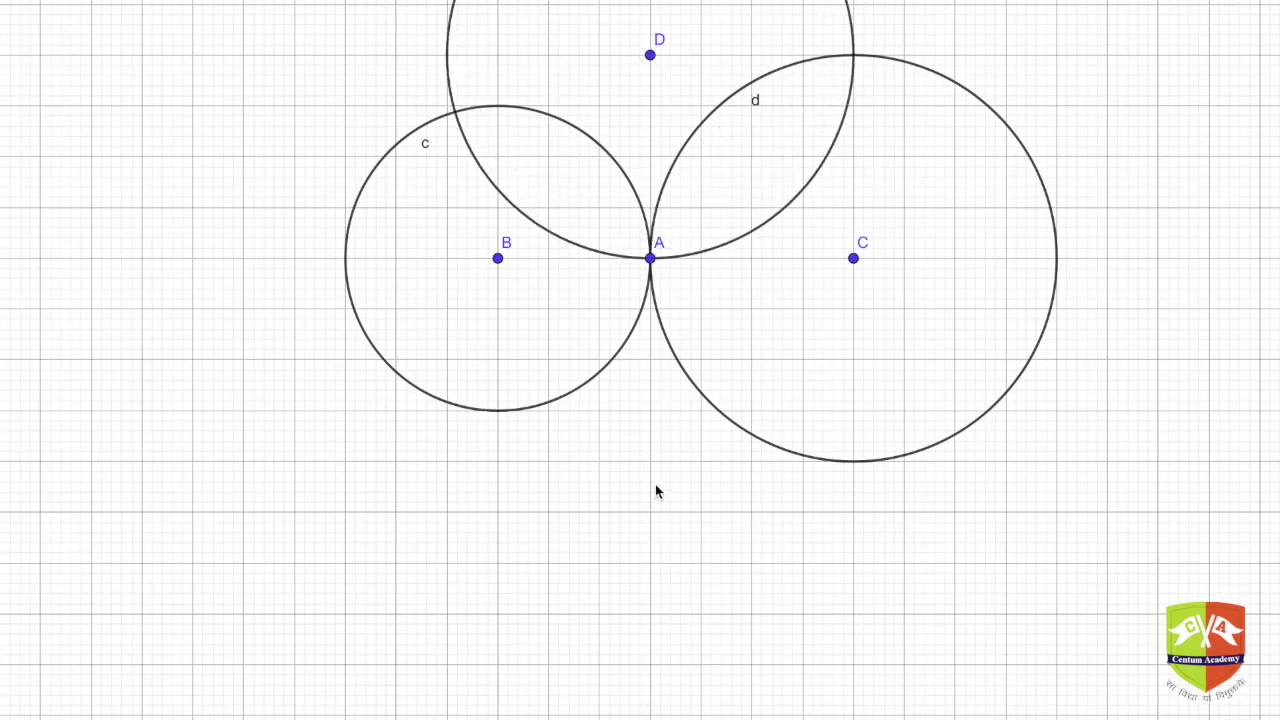
left_click(651, 259)
left_click(447, 309)
Step: Finish F's circle through A and add circles through A centred at G, H, I, J and K
left_click(651, 259)
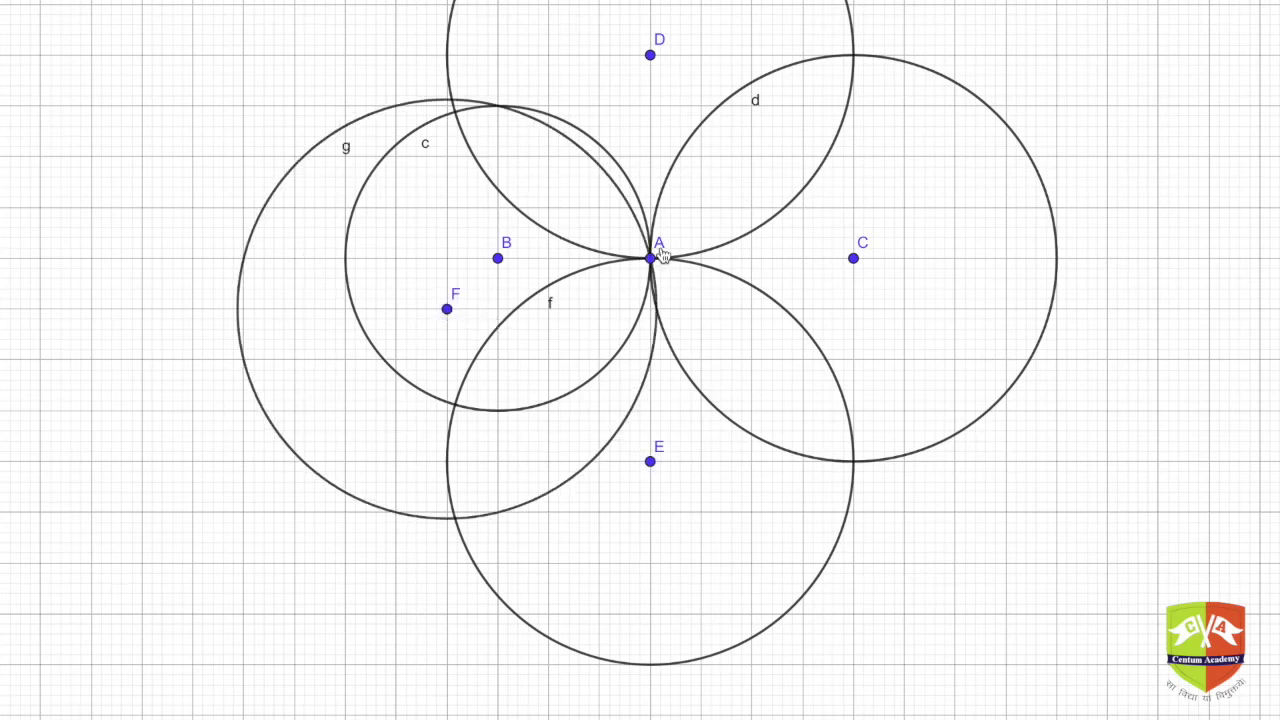
left_click(802, 157)
left_click(651, 259)
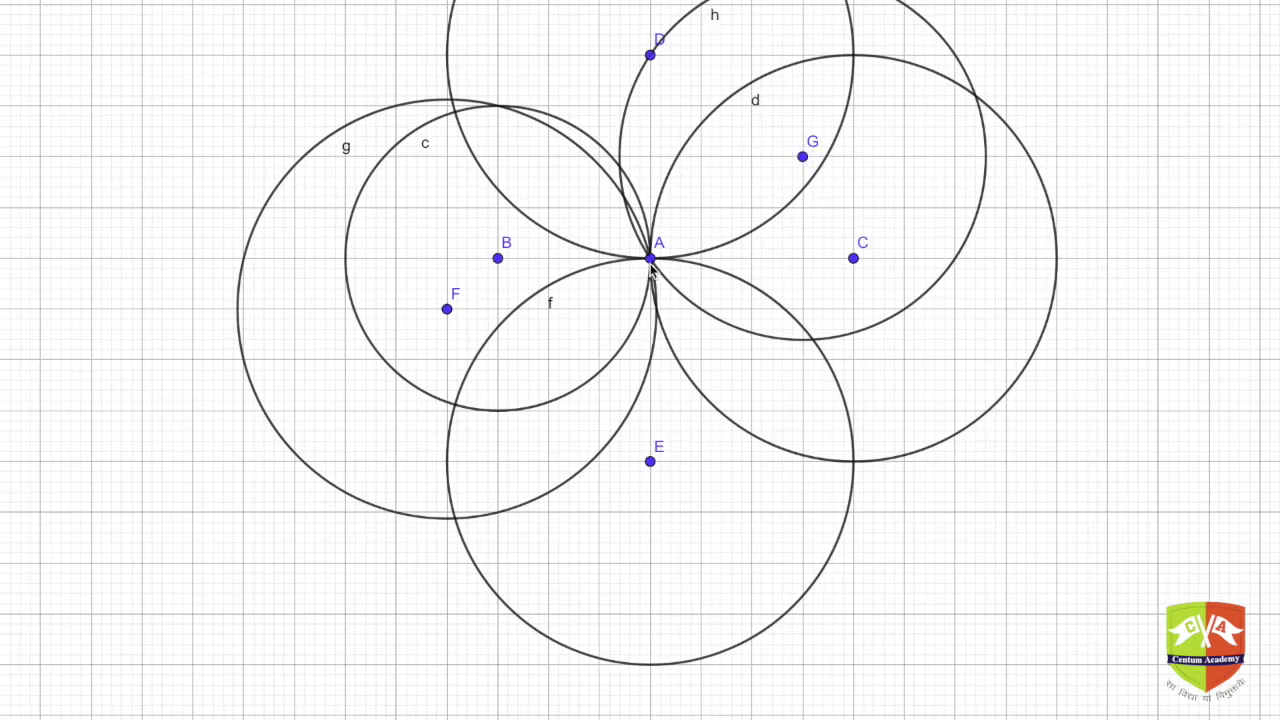
left_click(498, 157)
left_click(651, 259)
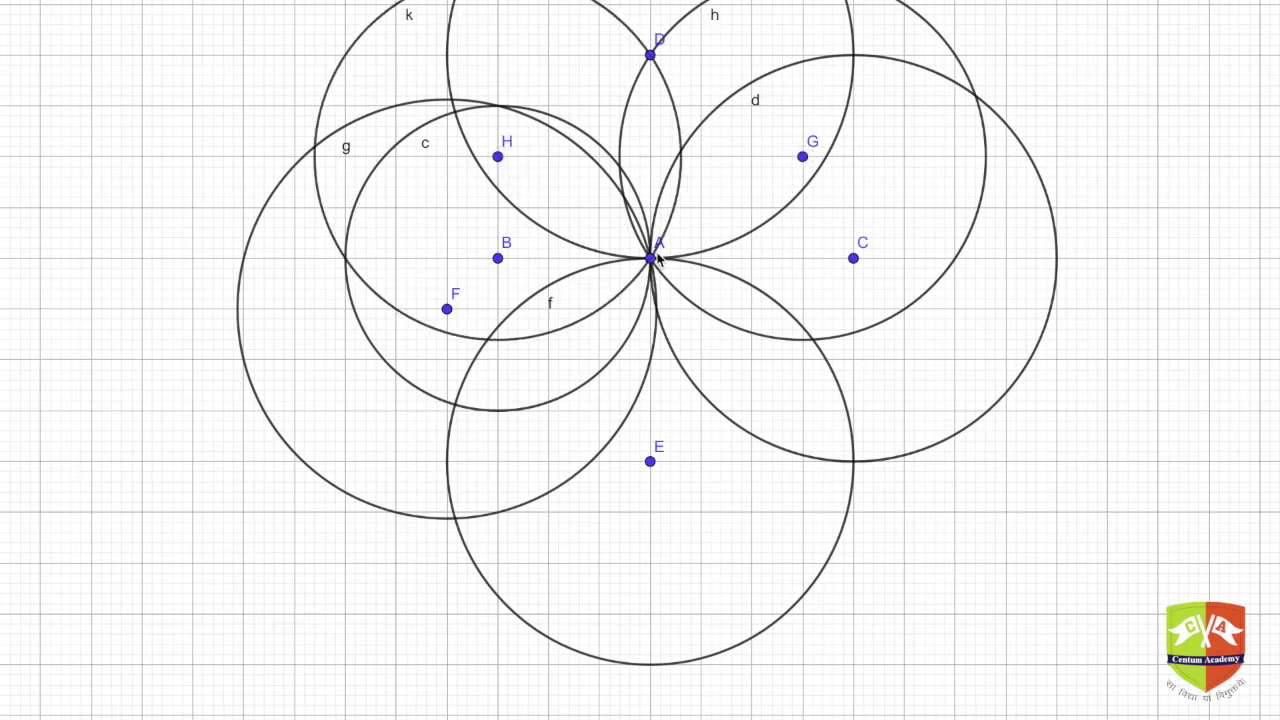
left_click(1151, 136)
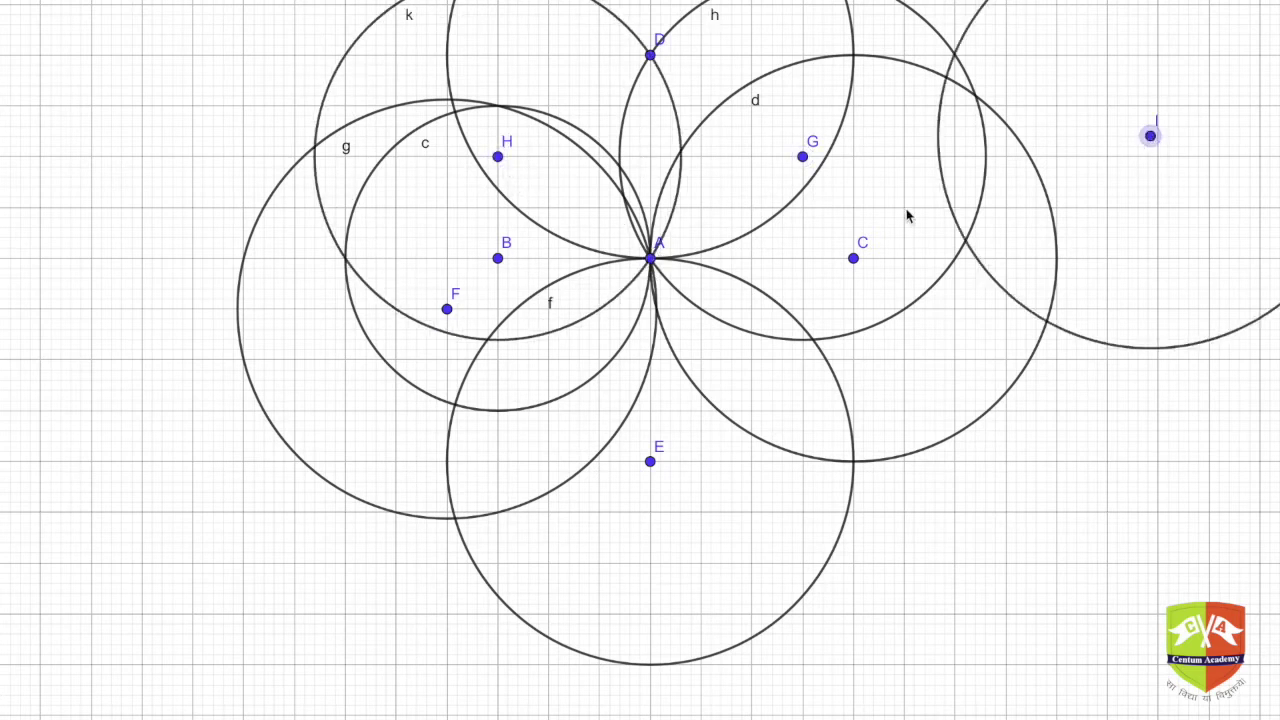
left_click(651, 259)
left_click(288, 492)
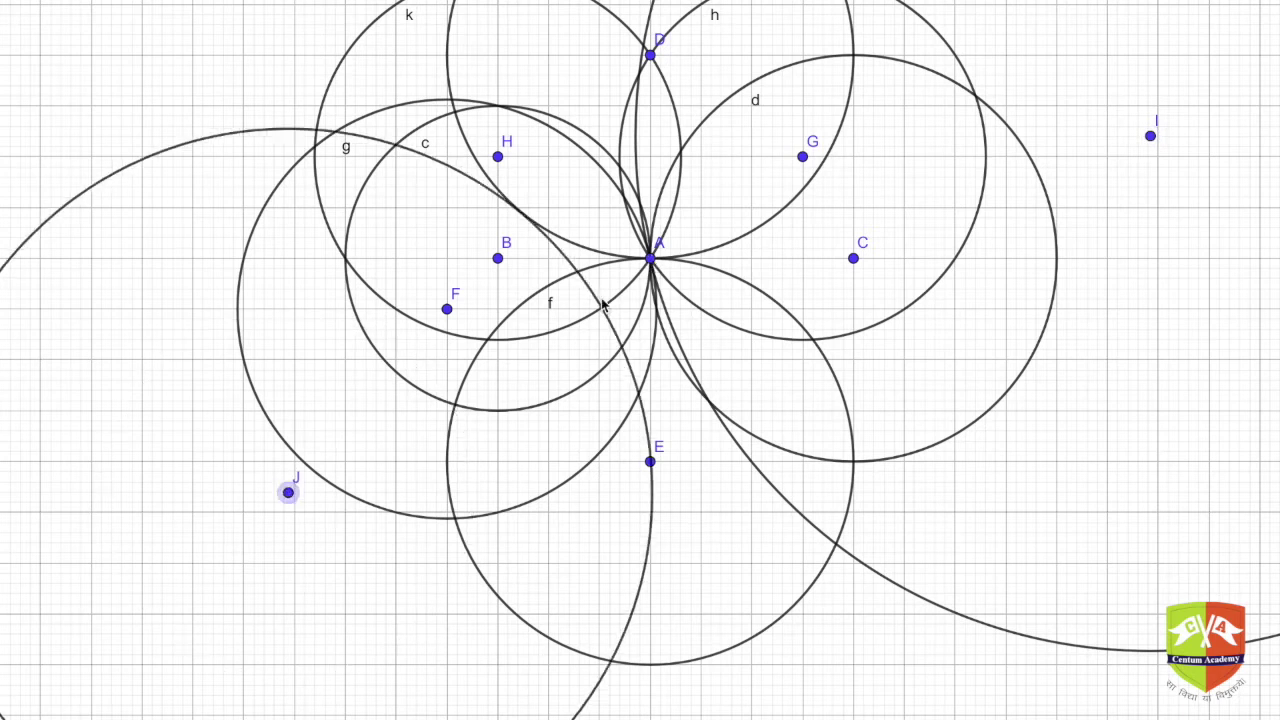
left_click(648, 260)
left_click(150, 227)
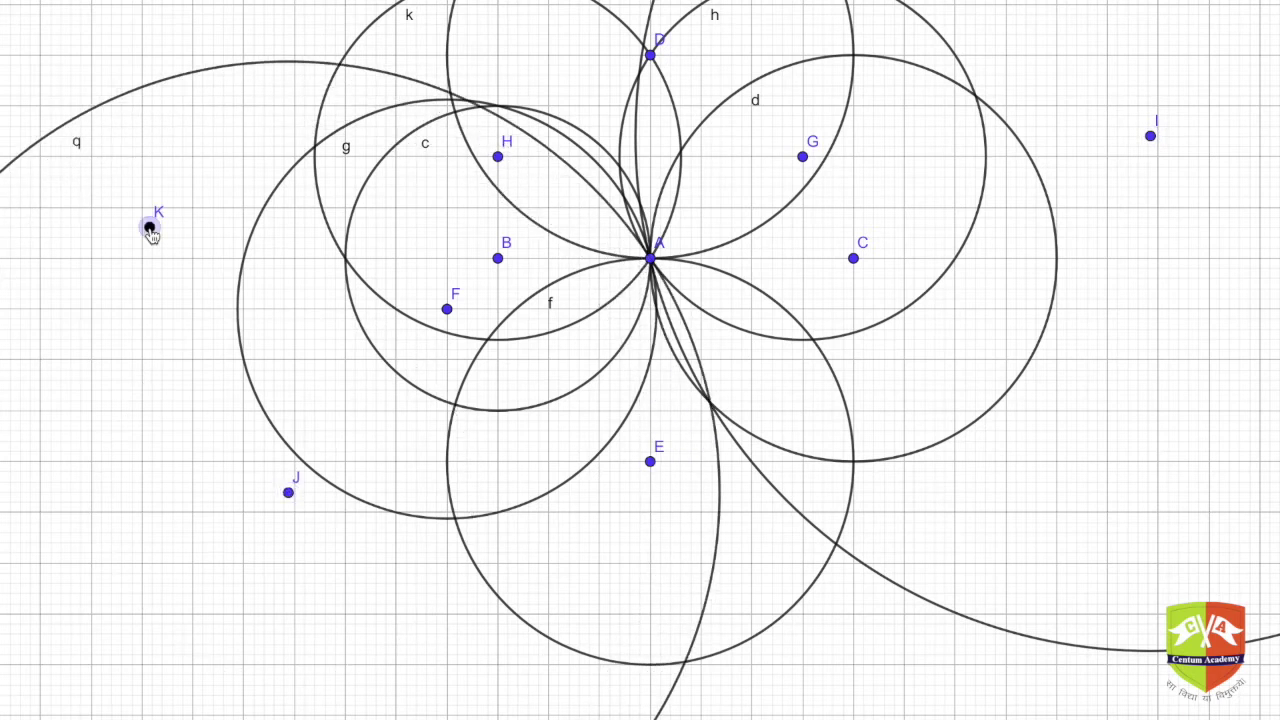
left_click(650, 259)
Step: Add circles through A centred at L, M, N, O, P and Q, cancelling the stray circle on A
left_click(371, 222)
left_click(650, 259)
left_click(273, 342)
left_click(650, 259)
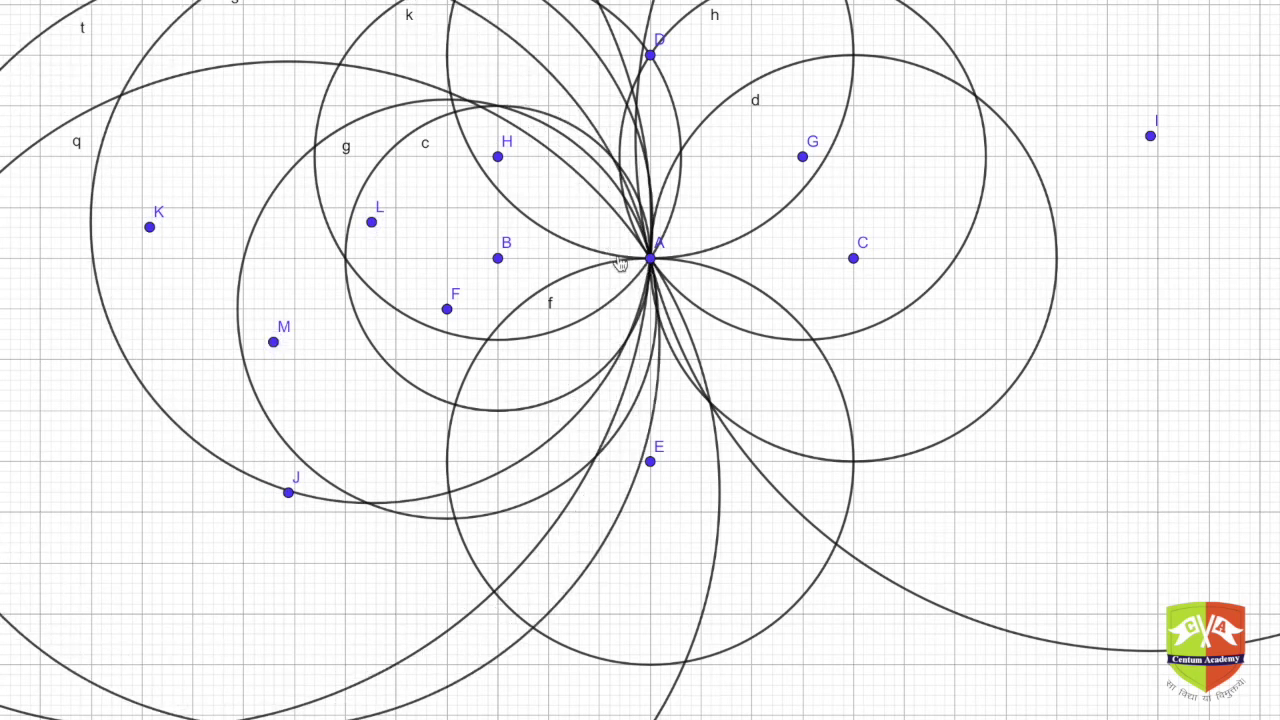
left_click(450, 230)
left_click(650, 259)
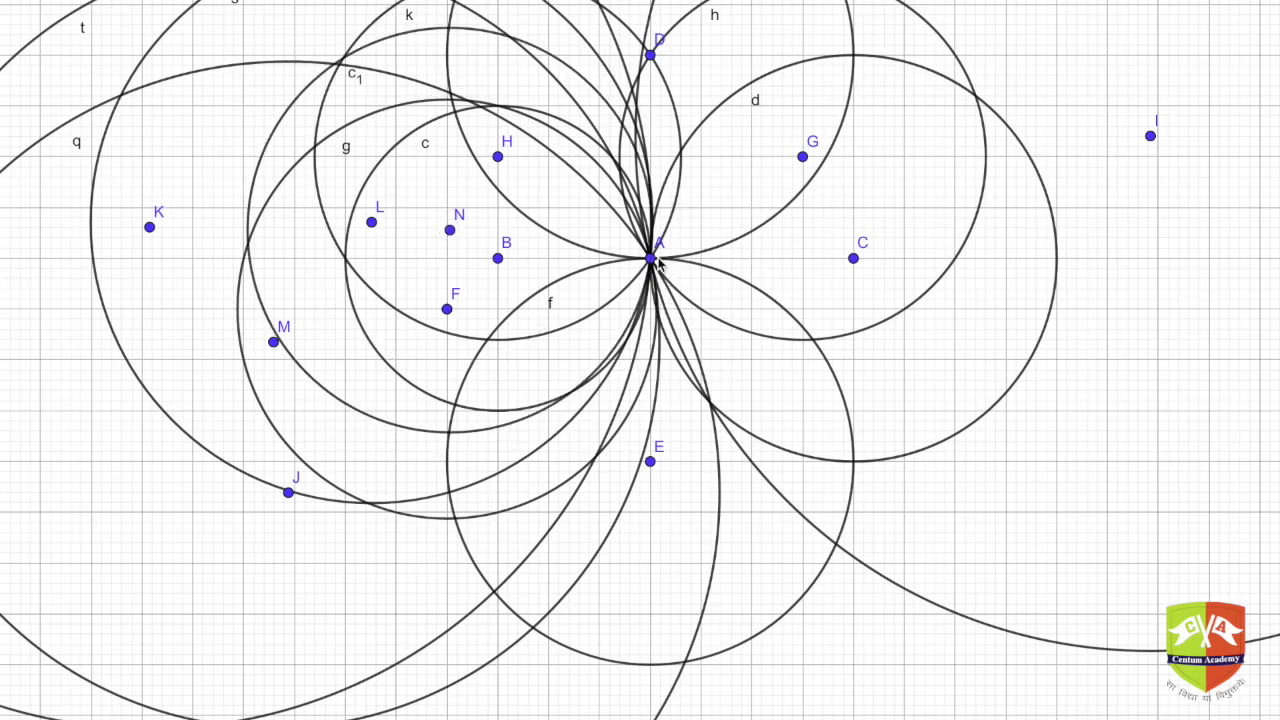
left_click(904, 207)
left_click(650, 259)
left_click(719, 185)
left_click(652, 259)
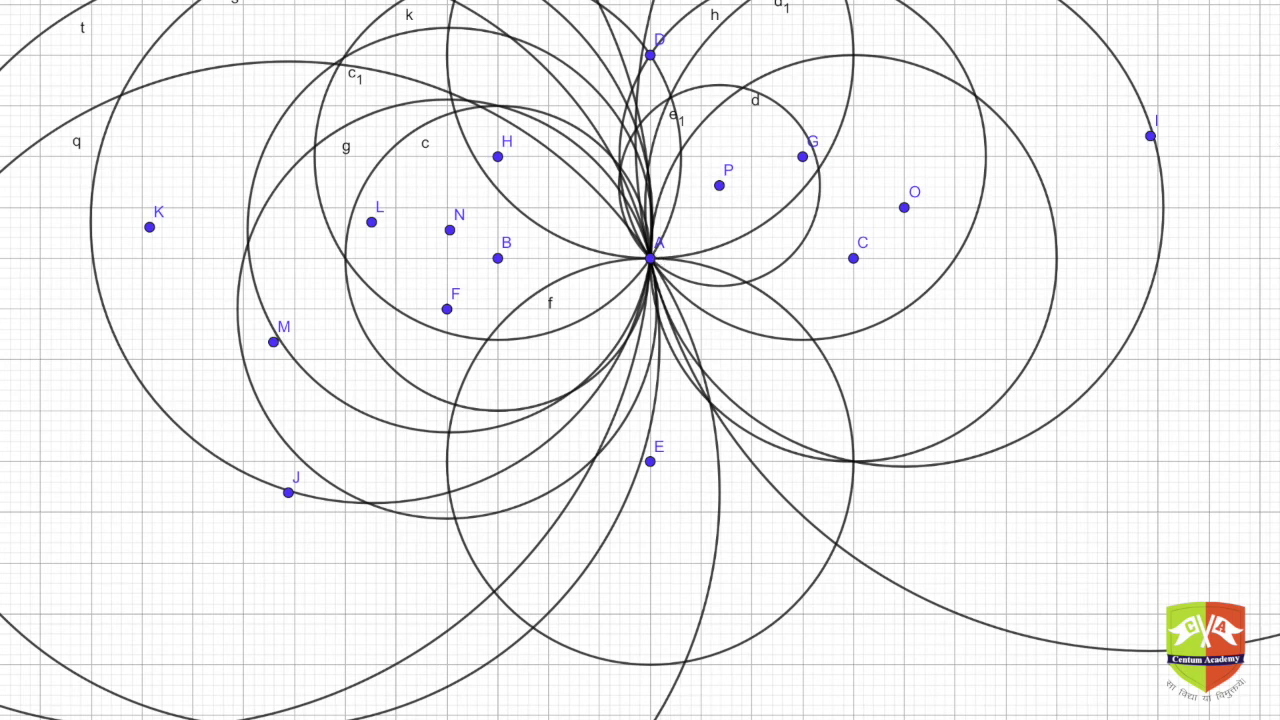
left_click(1101, 216)
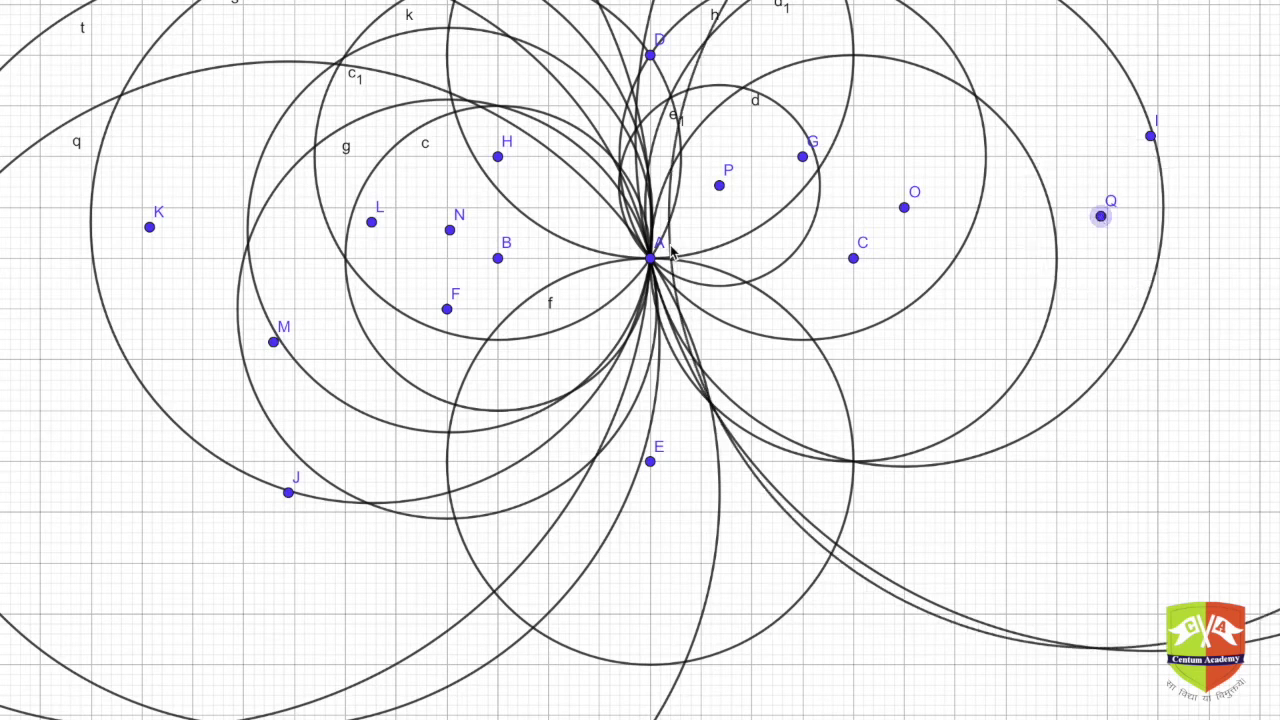
left_click(651, 258)
left_click(651, 258)
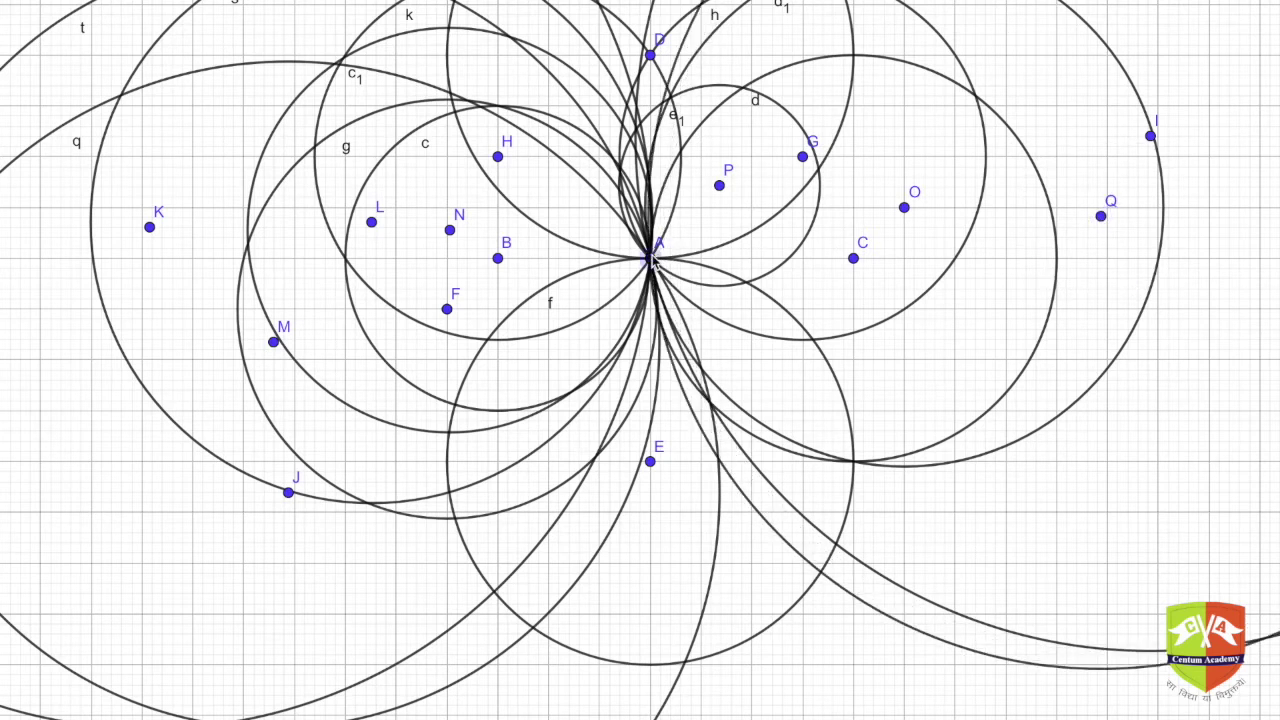
key("Escape")
Step: Pan the view left to a blank stretch of grid, away from the circles through A
left_click_drag(557, 220, 40, 222)
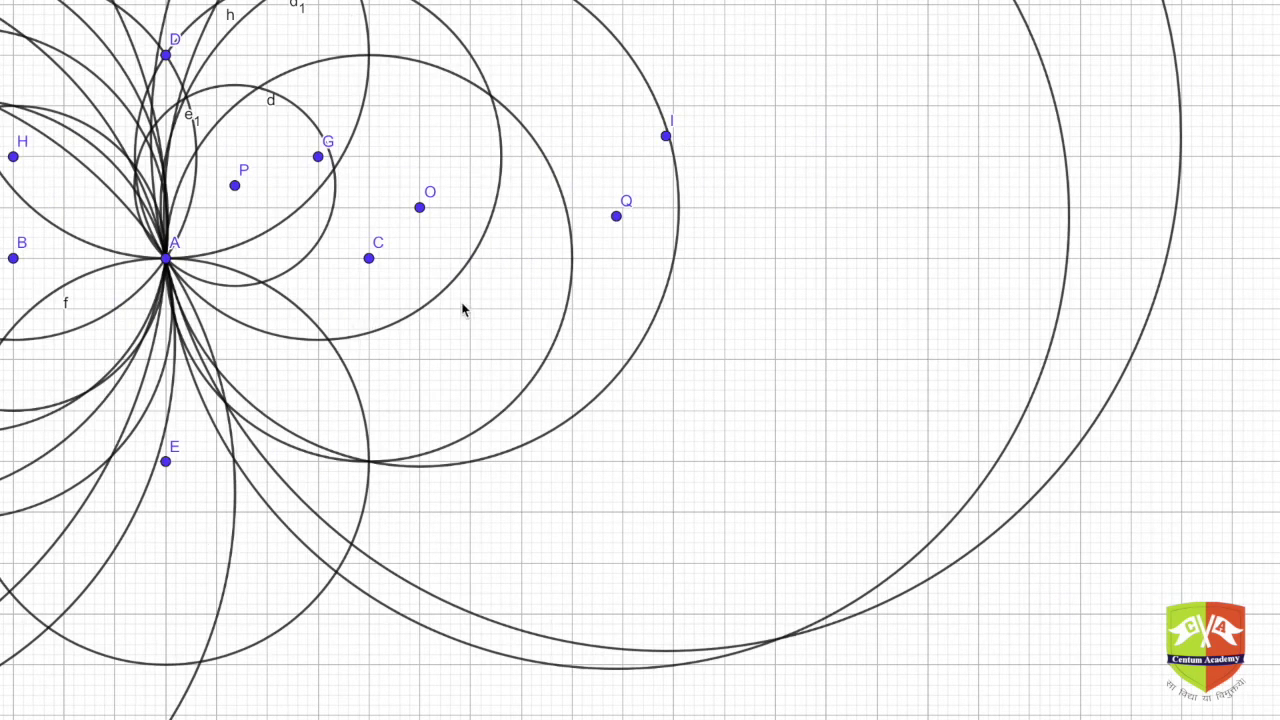
left_click_drag(1171, 386, 0, 366)
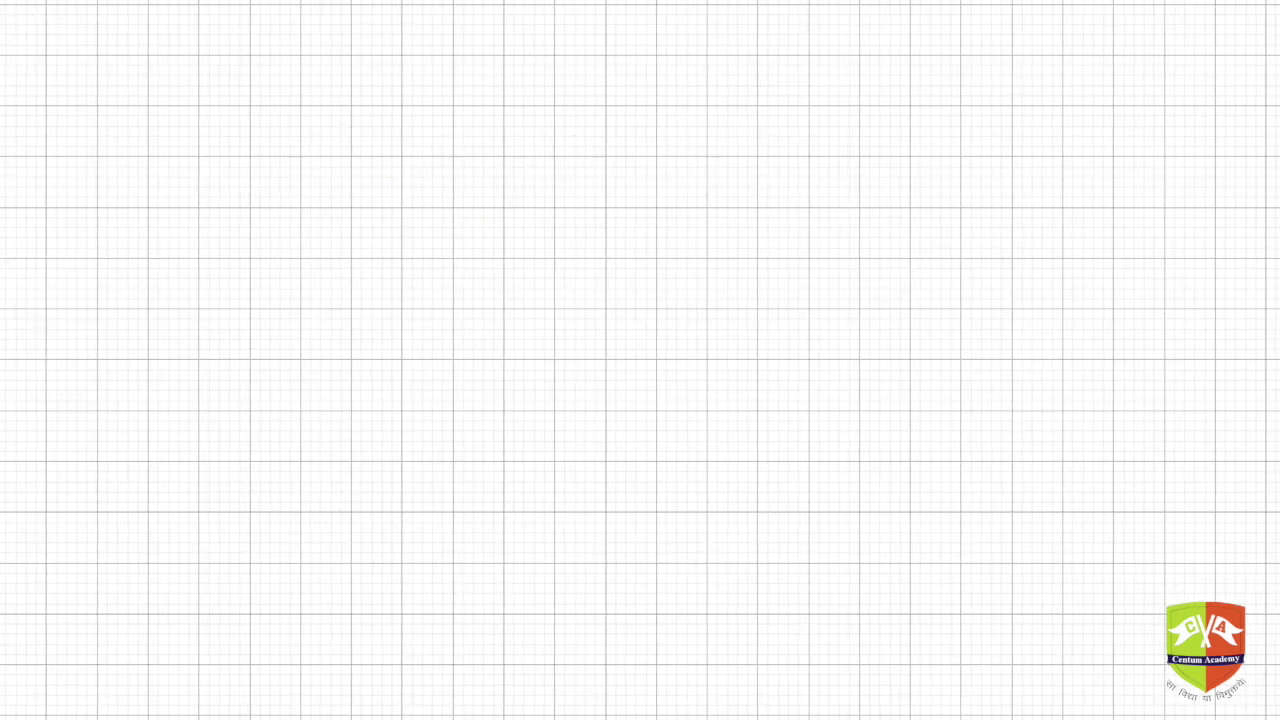
left_click_drag(320, 404, 239, 450)
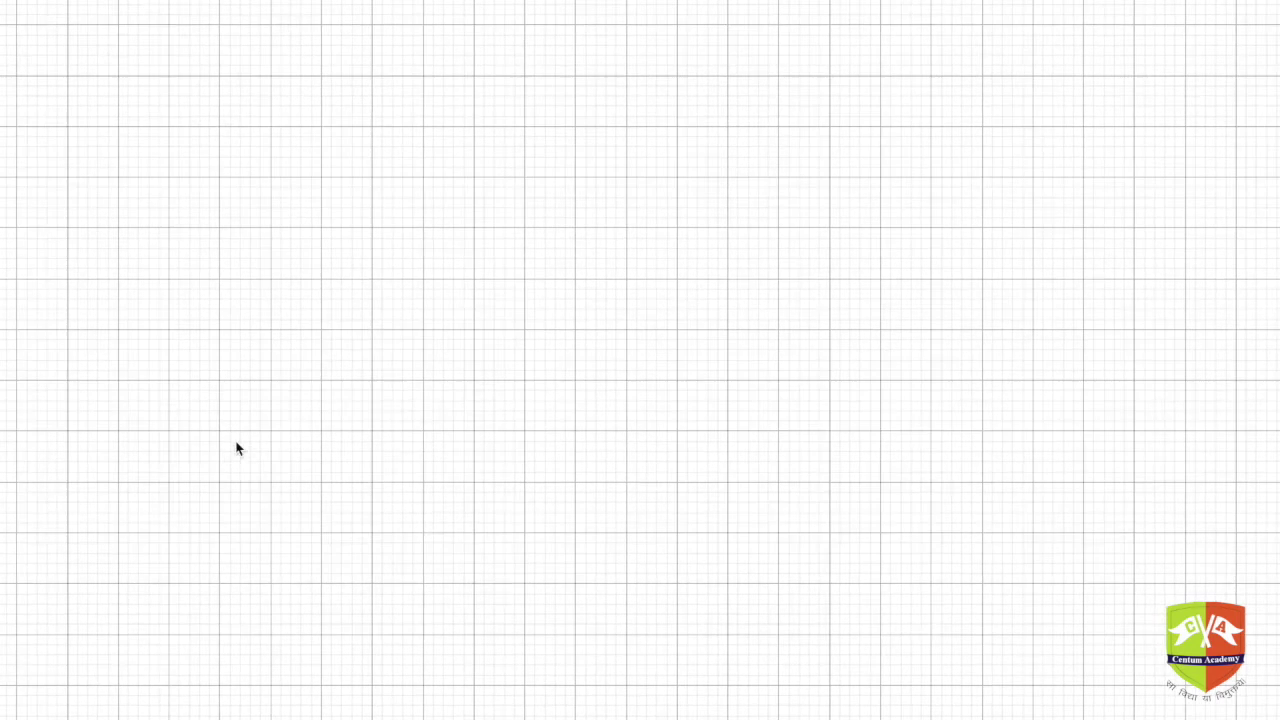
Step: Place point R on the empty grid
left_click(49, 1)
left_click(49, 9)
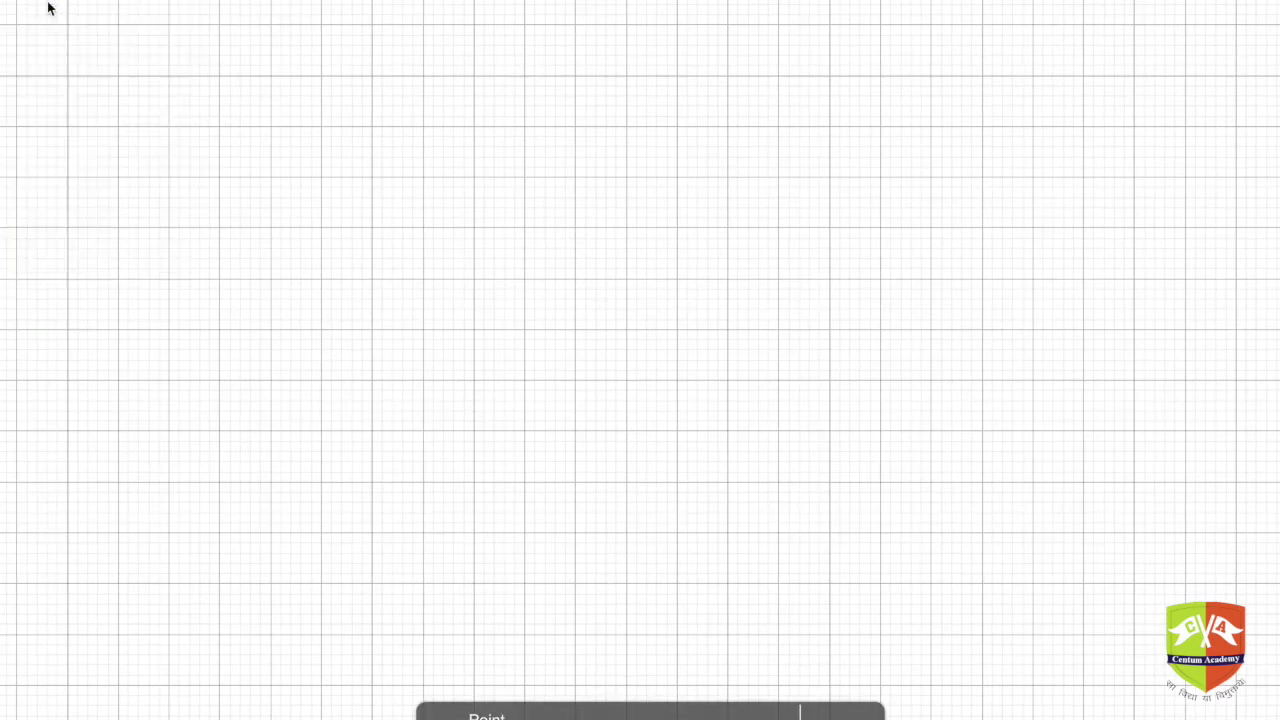
left_click(321, 278)
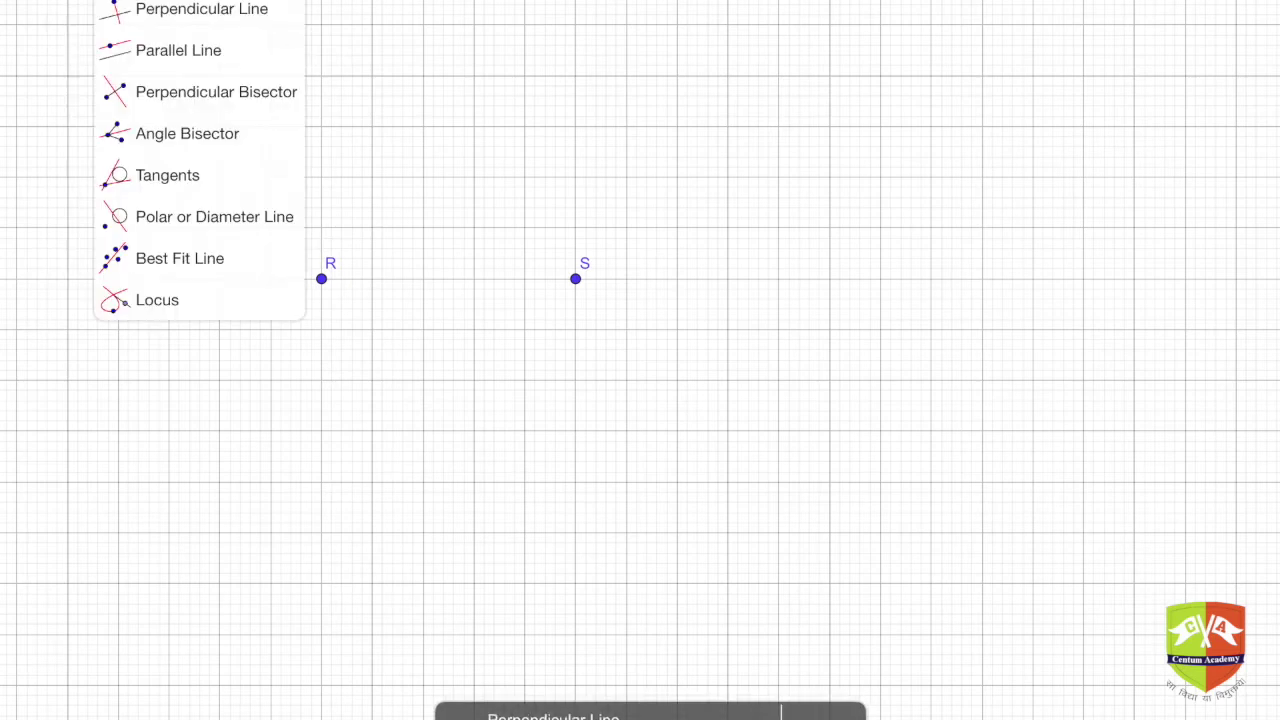
Step: Construct the perpendicular bisector of segment RS
left_click(175, 91)
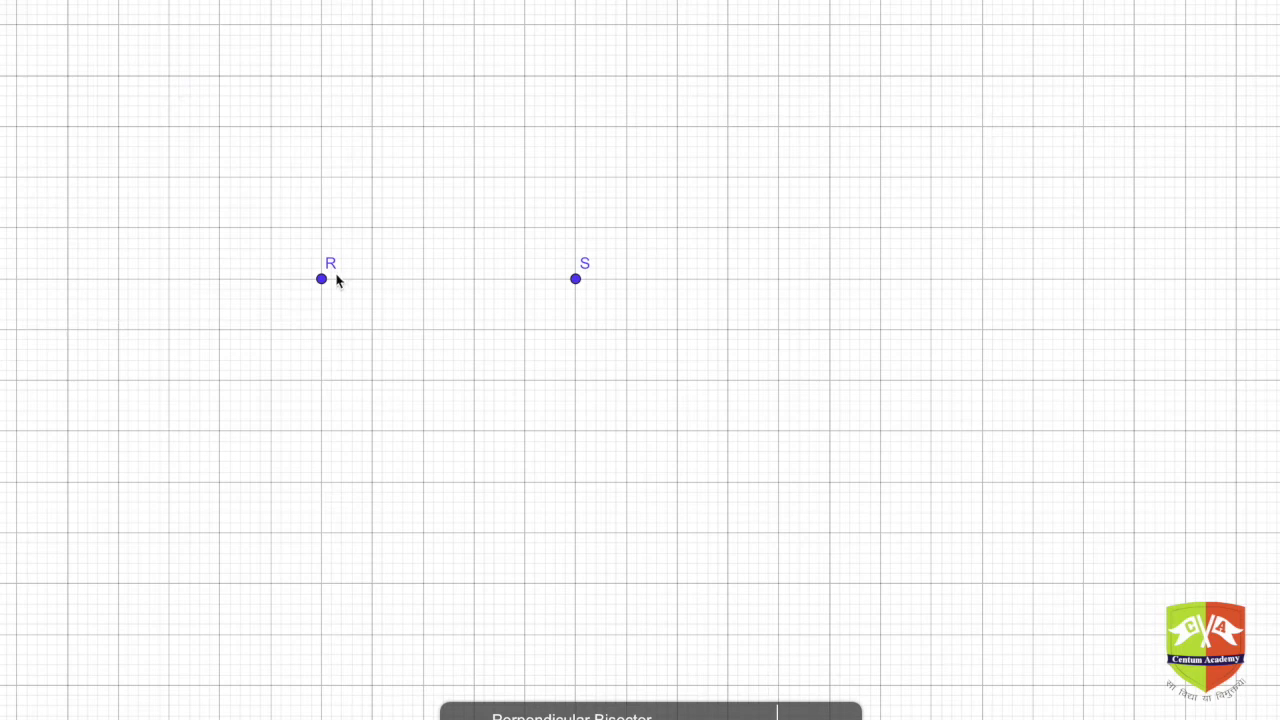
left_click(323, 282)
left_click(578, 283)
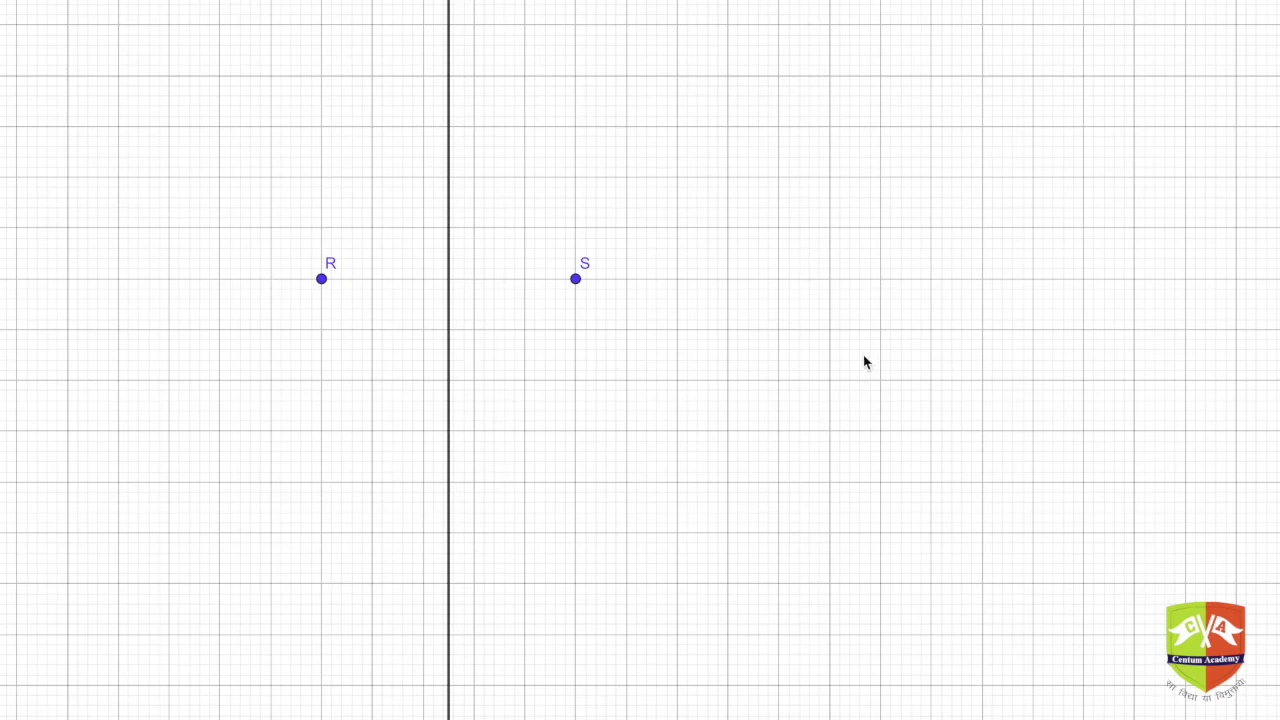
Step: Place point T on the bisector above RS
left_click(55, 3)
left_click(42, 8)
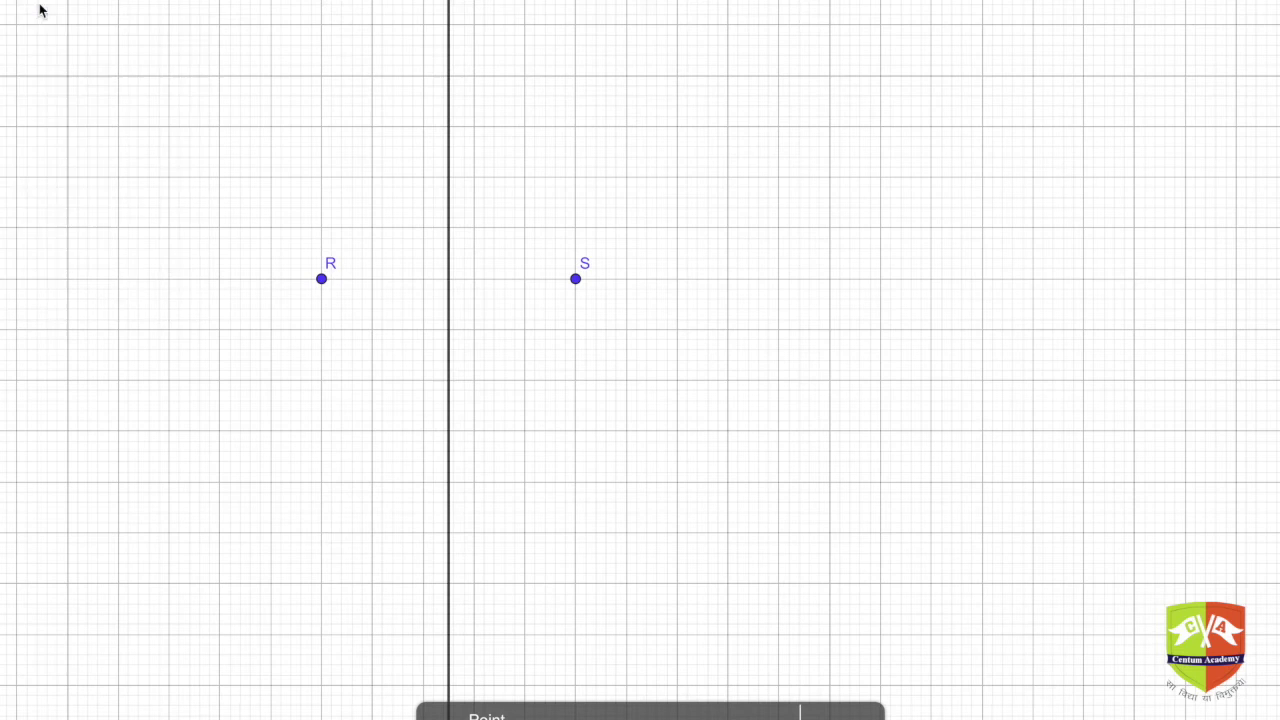
left_click(448, 63)
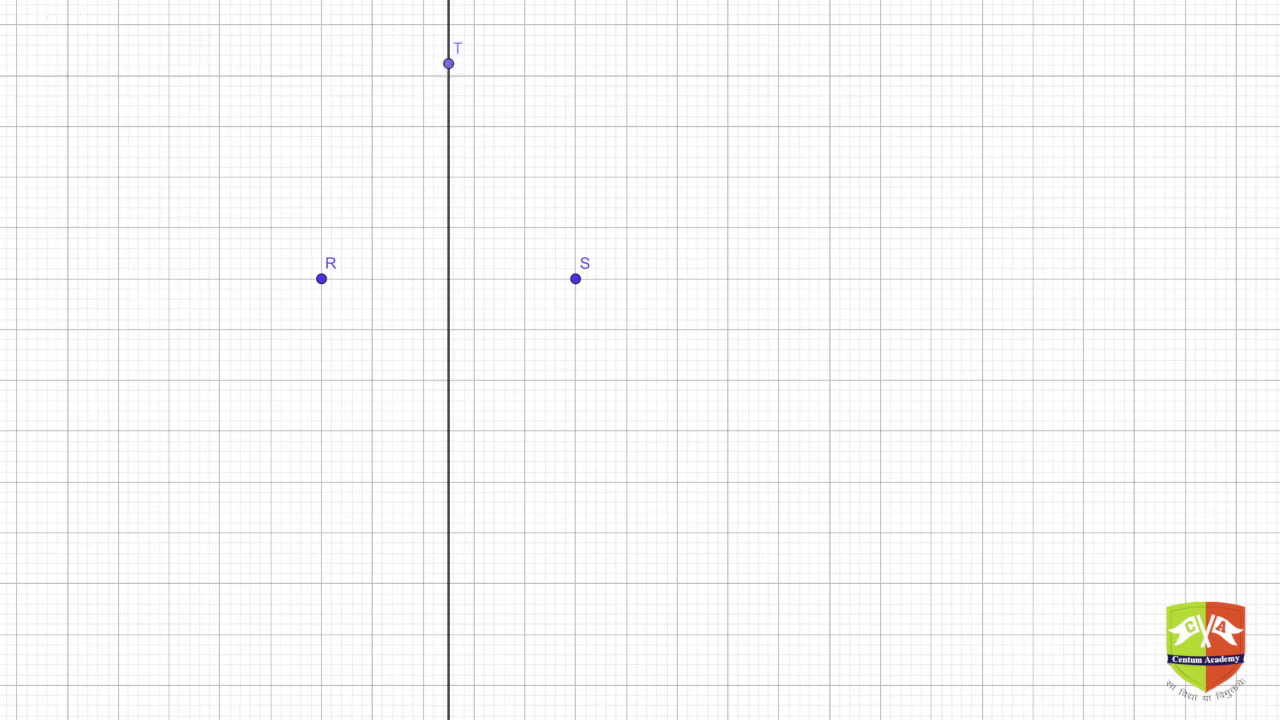
Step: Draw circles centred at T (above RS) and U (below RS) passing through R
left_click(215, 3)
left_click(229, 9)
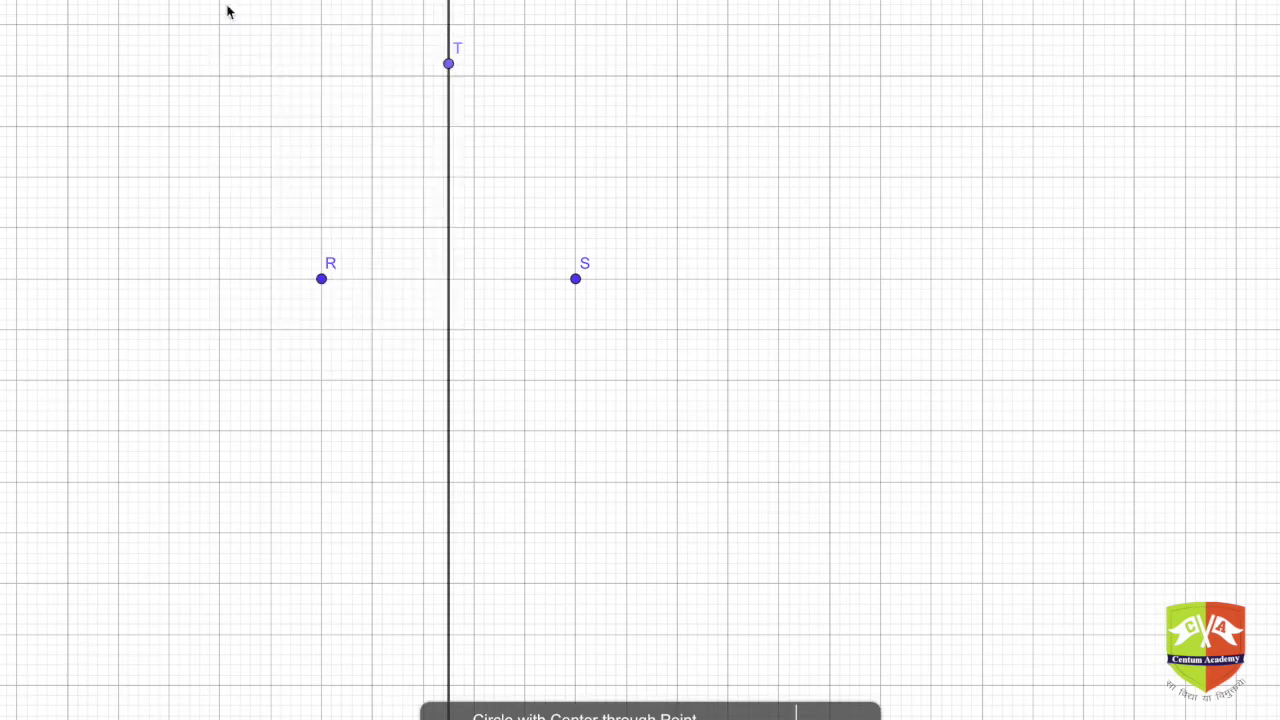
left_click(449, 65)
left_click(334, 287)
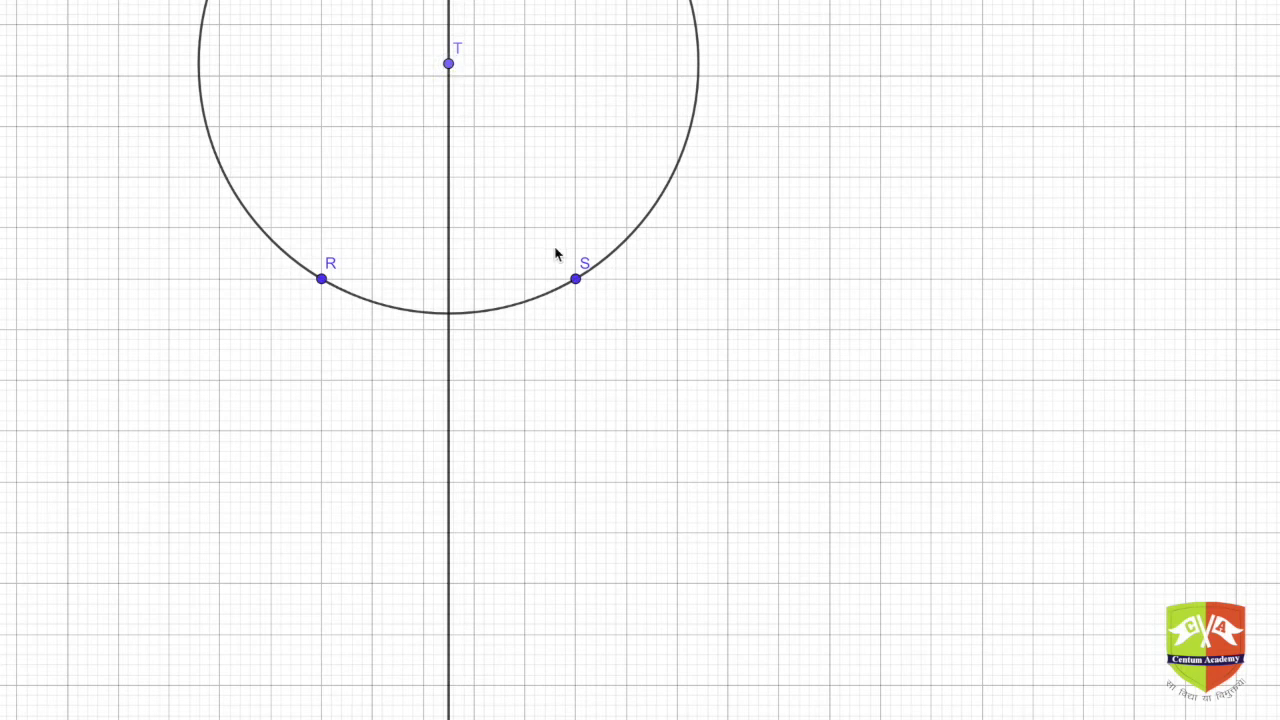
left_click(449, 476)
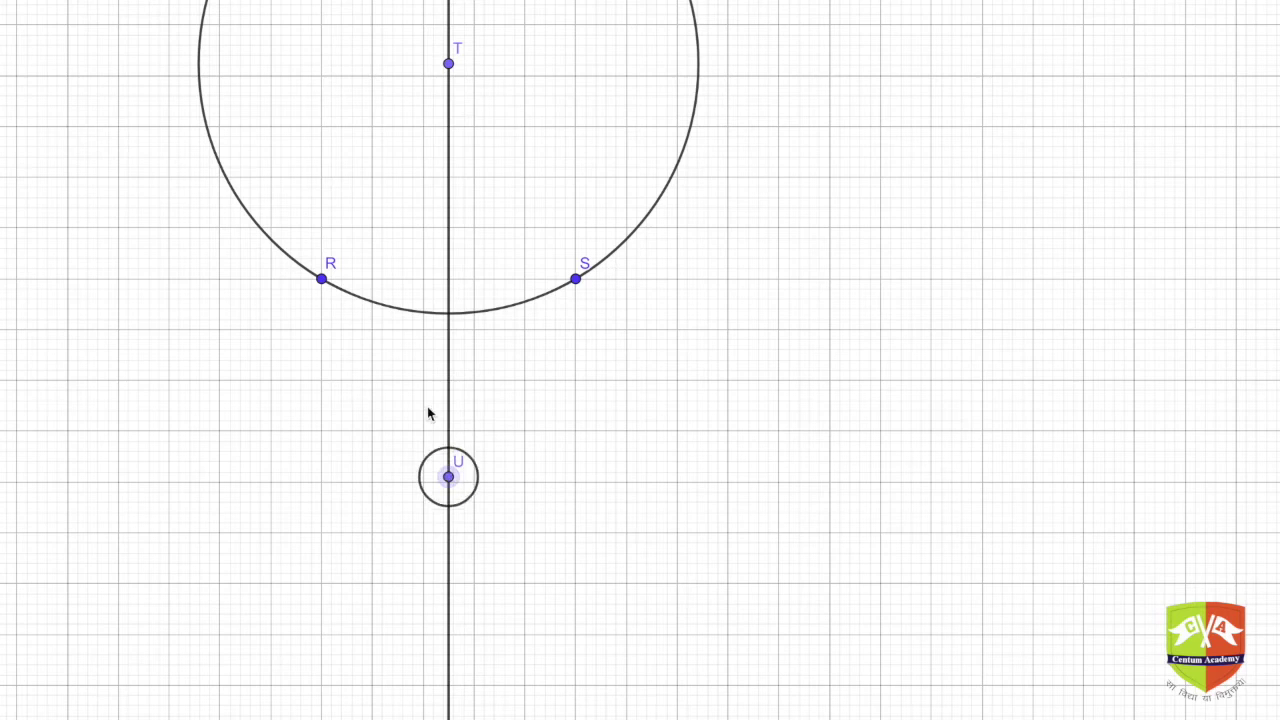
left_click(327, 278)
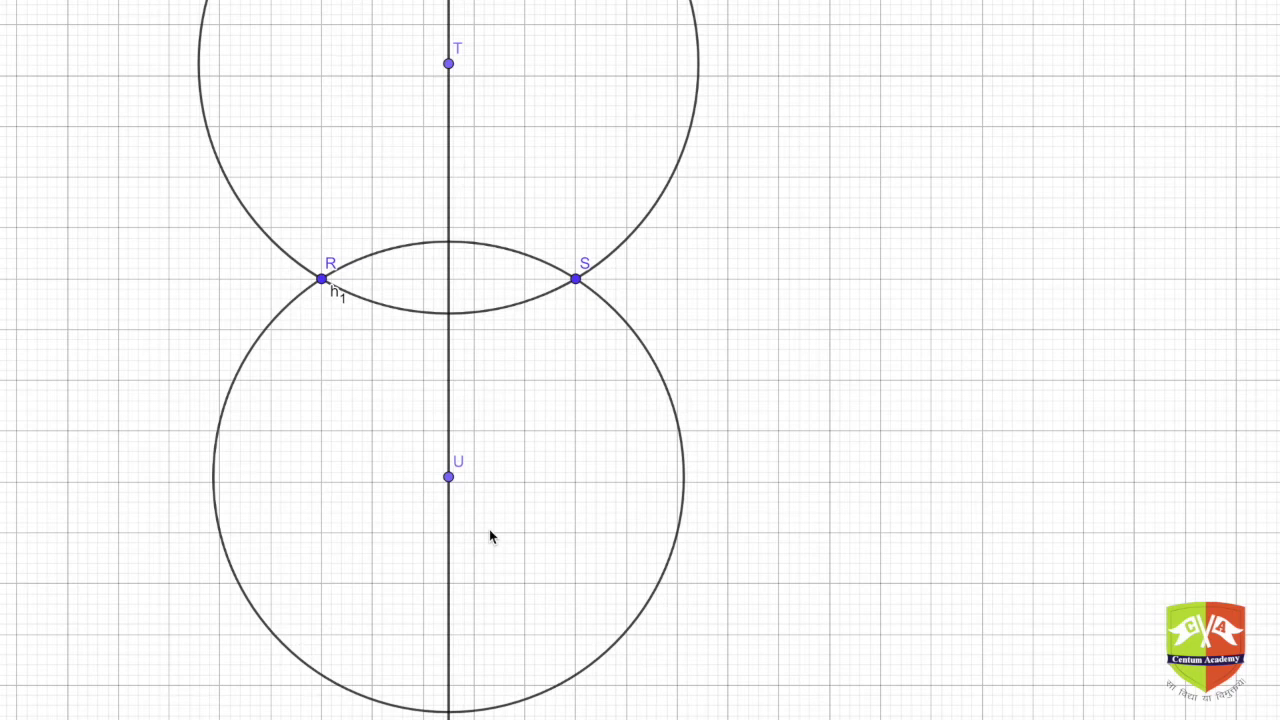
Step: Add circles through R centred at bisector points V, W, Z and A1
left_click(449, 154)
left_click(322, 279)
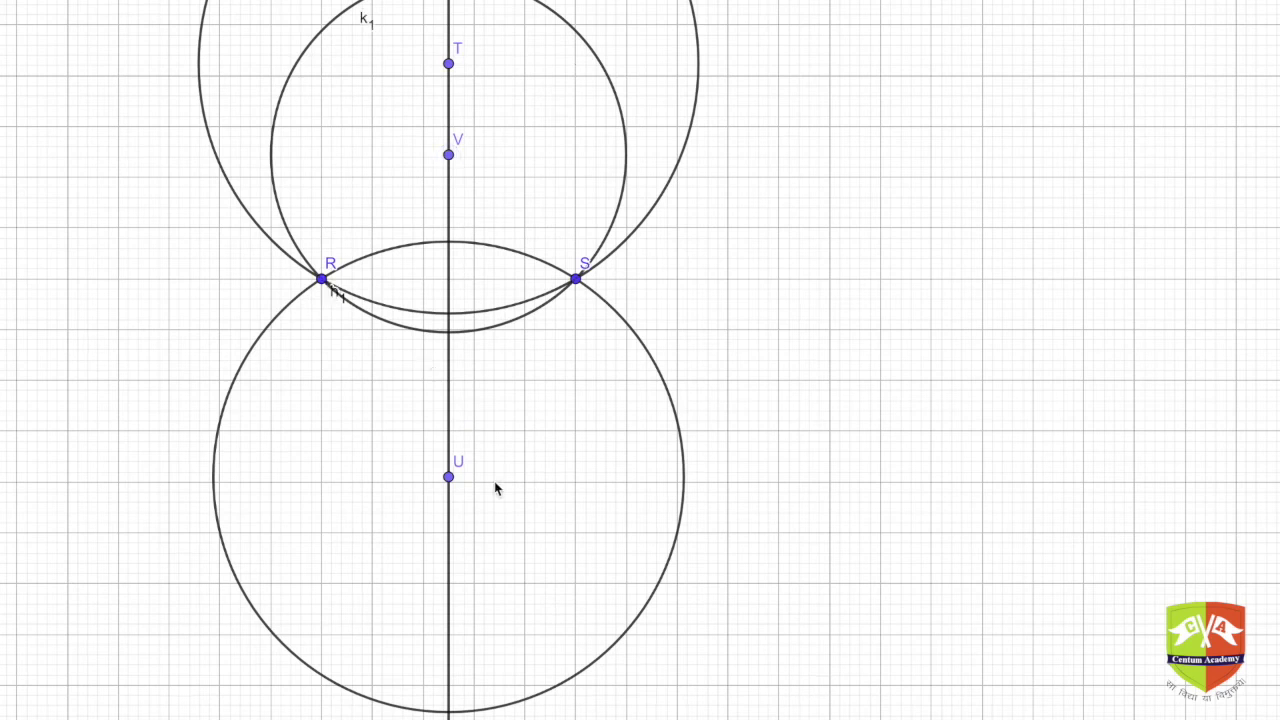
left_click(448, 416)
left_click(322, 279)
left_click(448, 197)
left_click(322, 279)
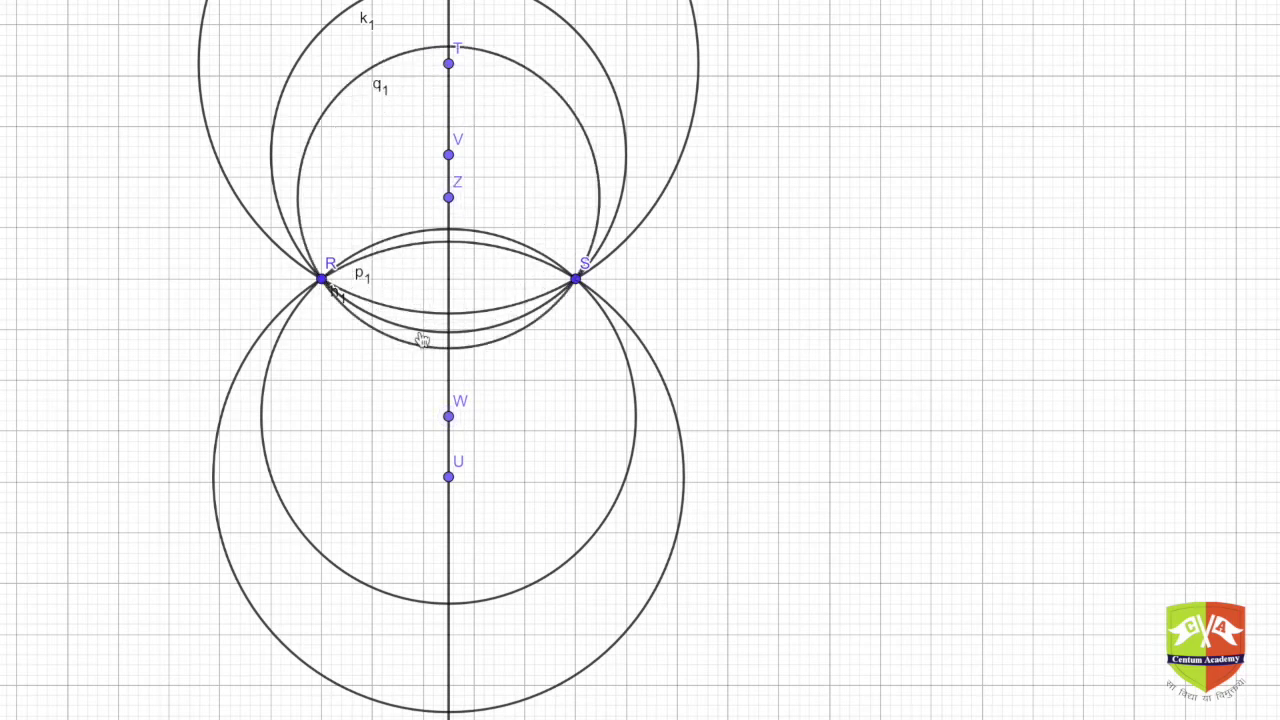
left_click(448, 370)
left_click(322, 279)
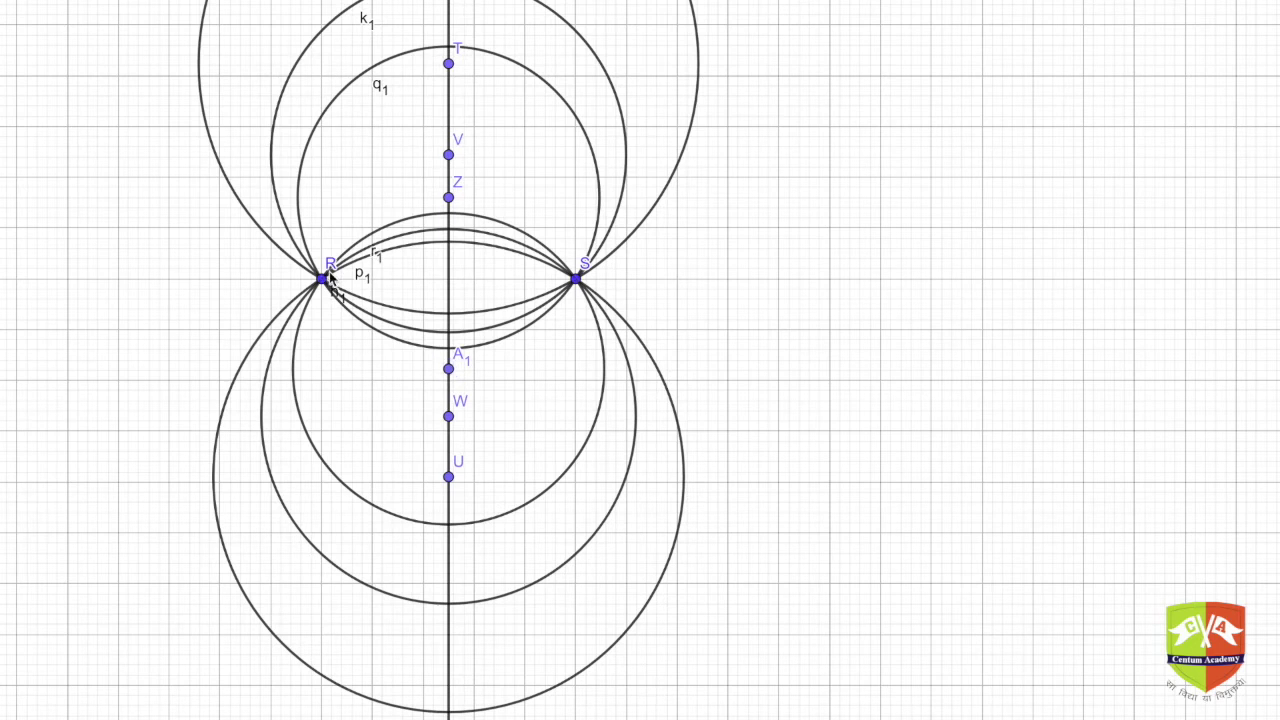
Step: Add circles through R centred at bisector points B1, C1, D1 and E1
left_click(448, 551)
left_click(322, 279)
left_click(448, 97)
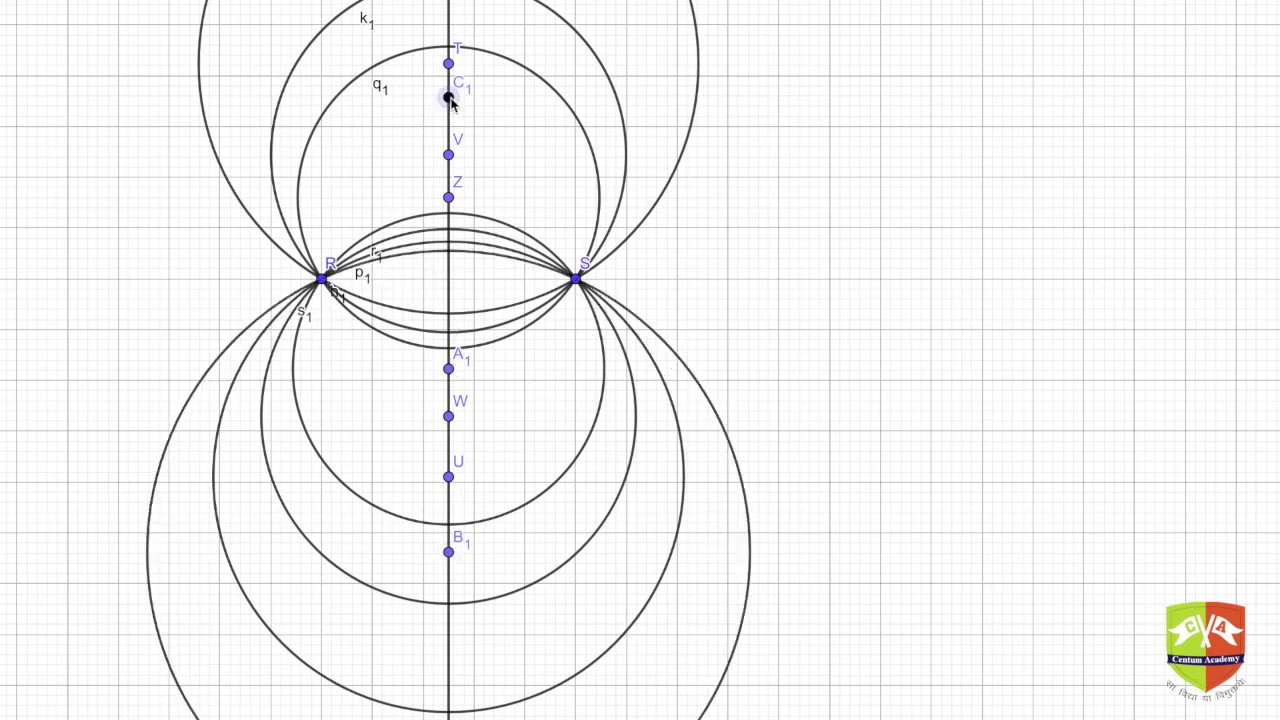
left_click(322, 279)
left_click(448, 122)
left_click(324, 280)
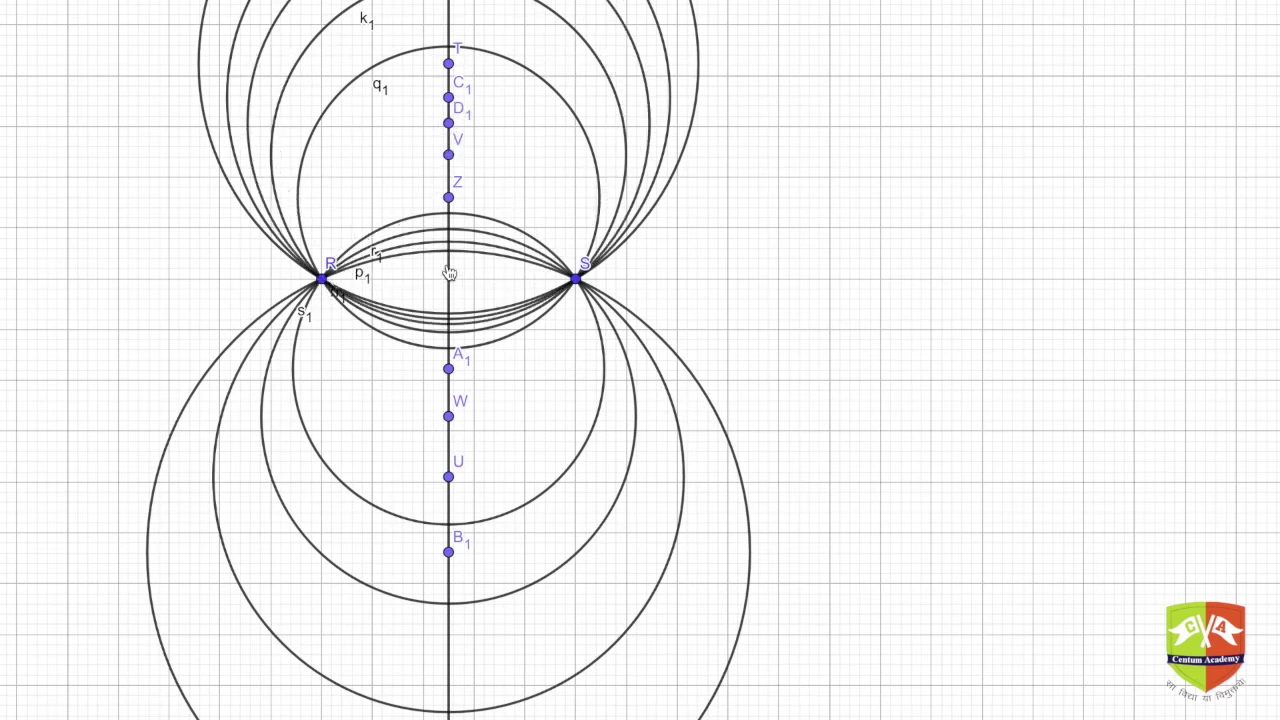
left_click(448, 176)
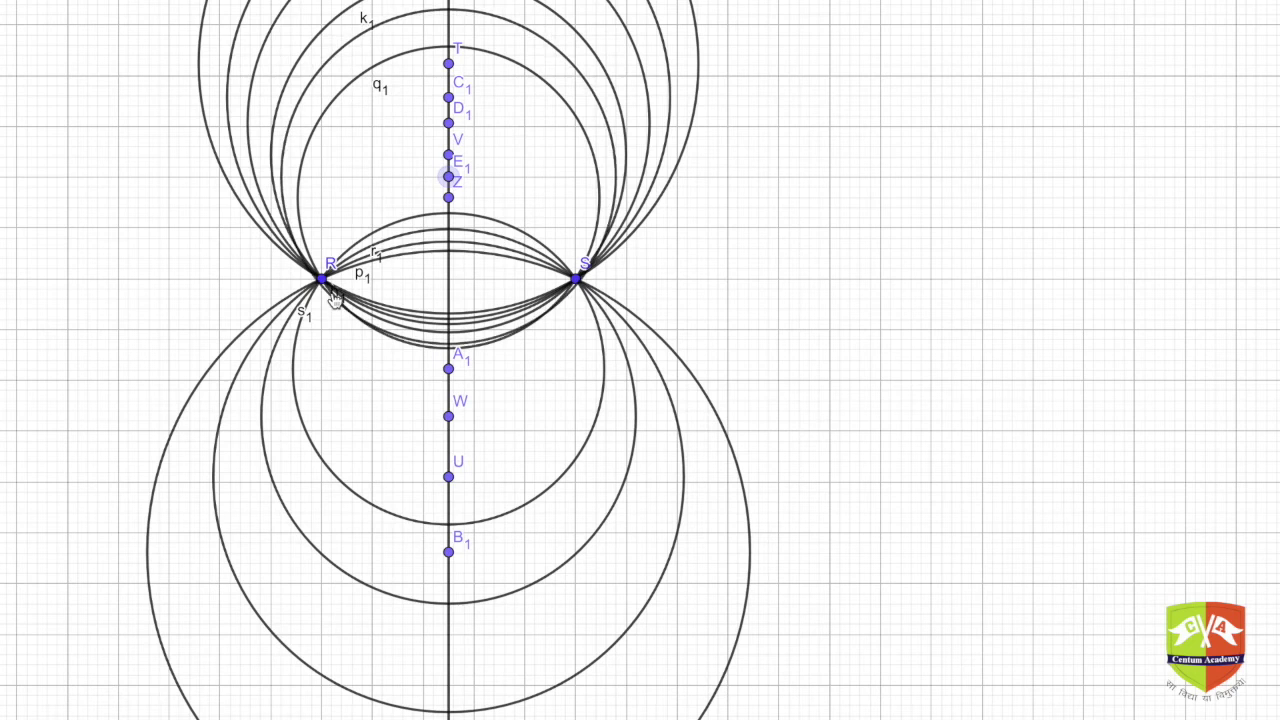
left_click(324, 281)
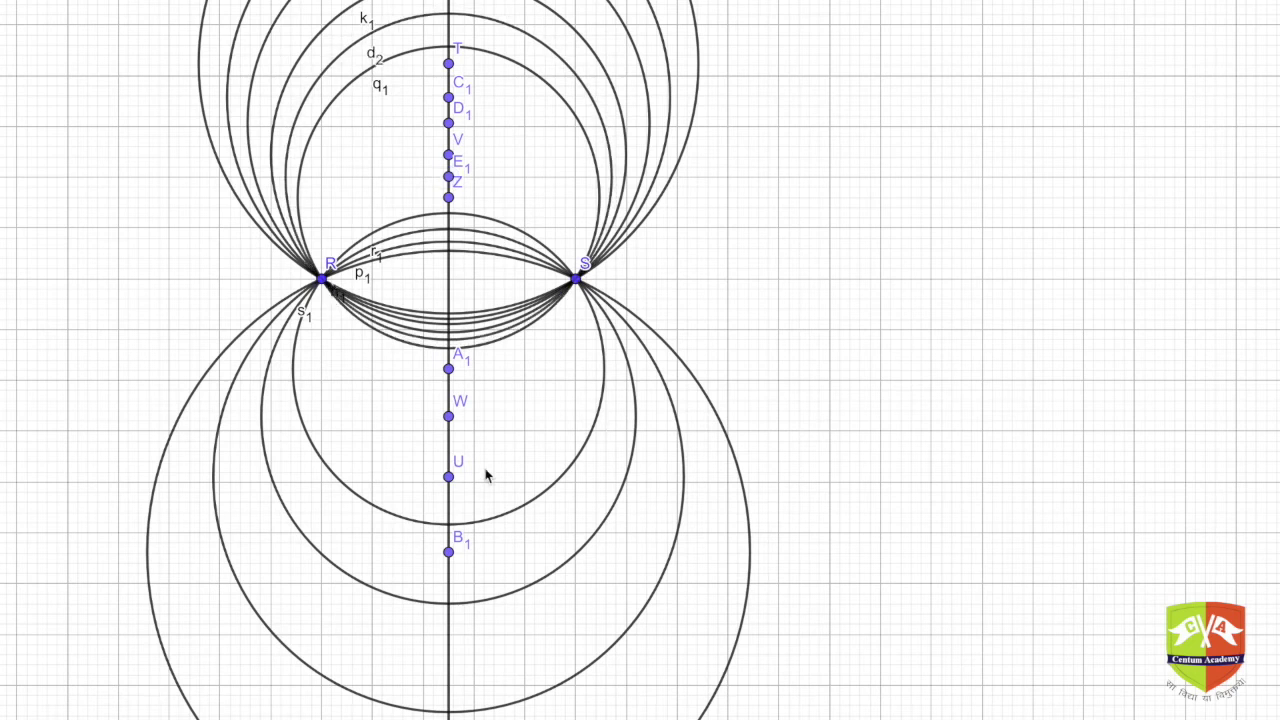